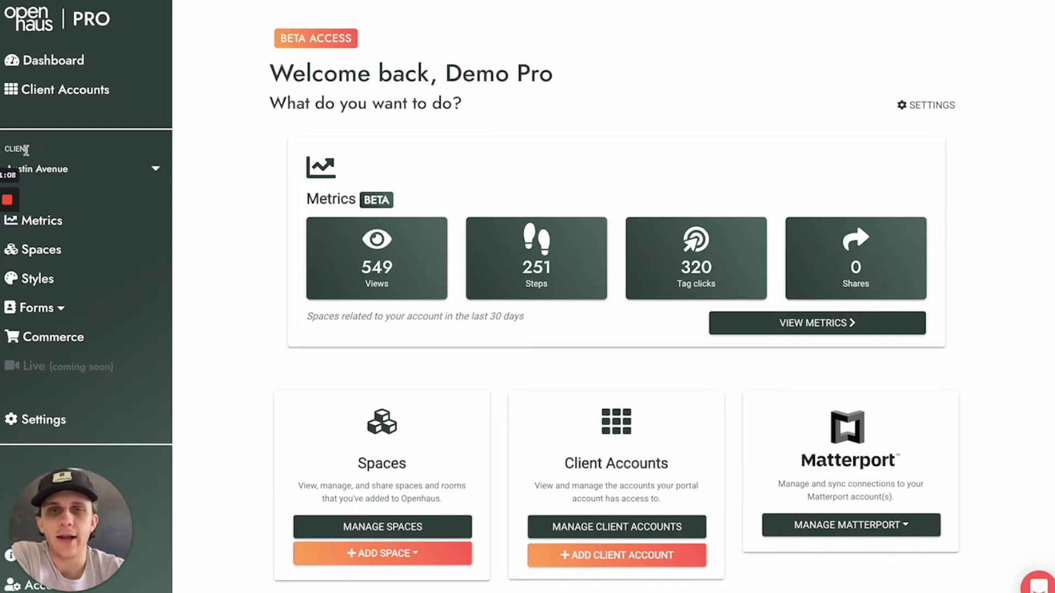
# Select Test Client from the Client dropdown and open Styles for its Test Client Space tour.
pyautogui.moveTo(16, 174)
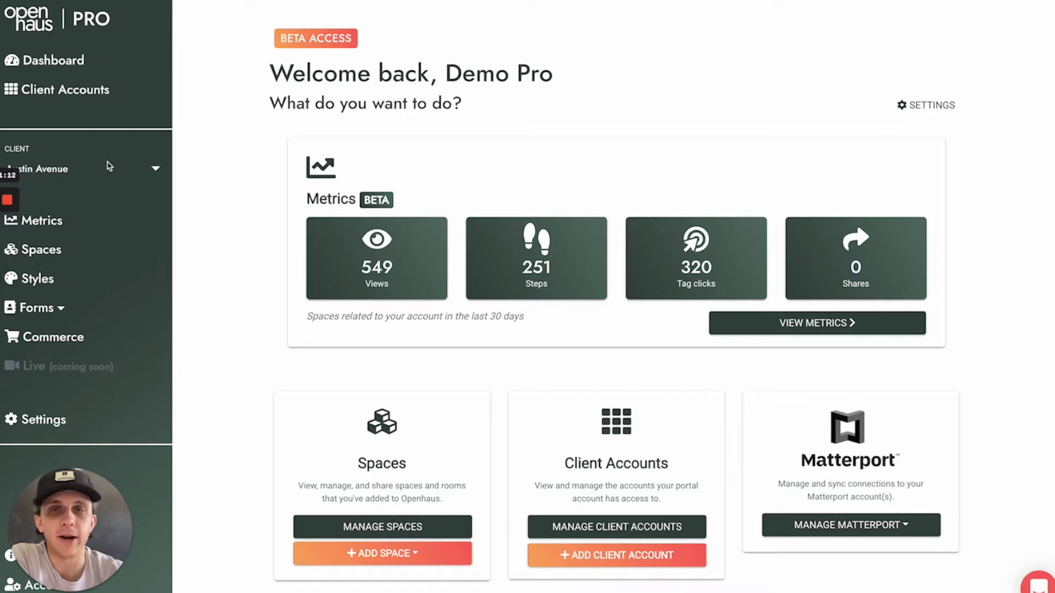
pyautogui.click(108, 169)
pyautogui.click(77, 185)
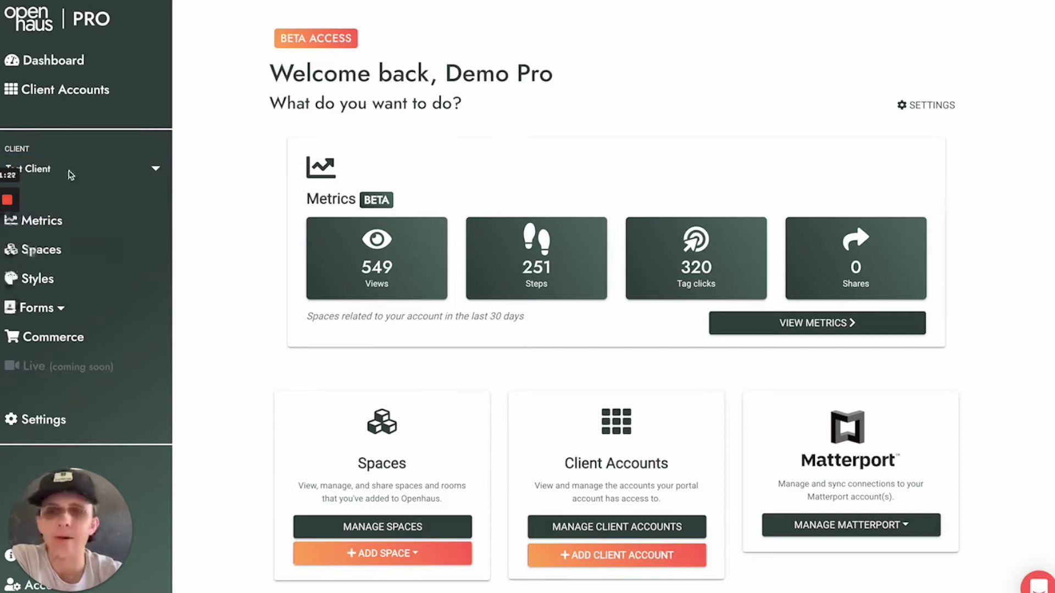
pyautogui.click(34, 281)
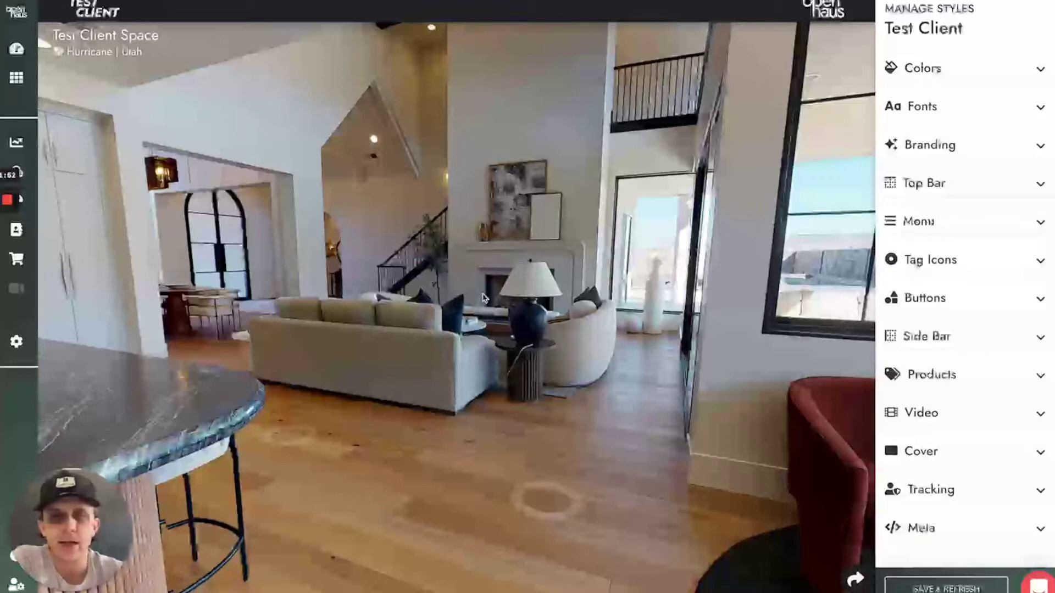
# Set the tour's primary colour to dark red 9f0404 and save the styles.
pyautogui.click(518, 445)
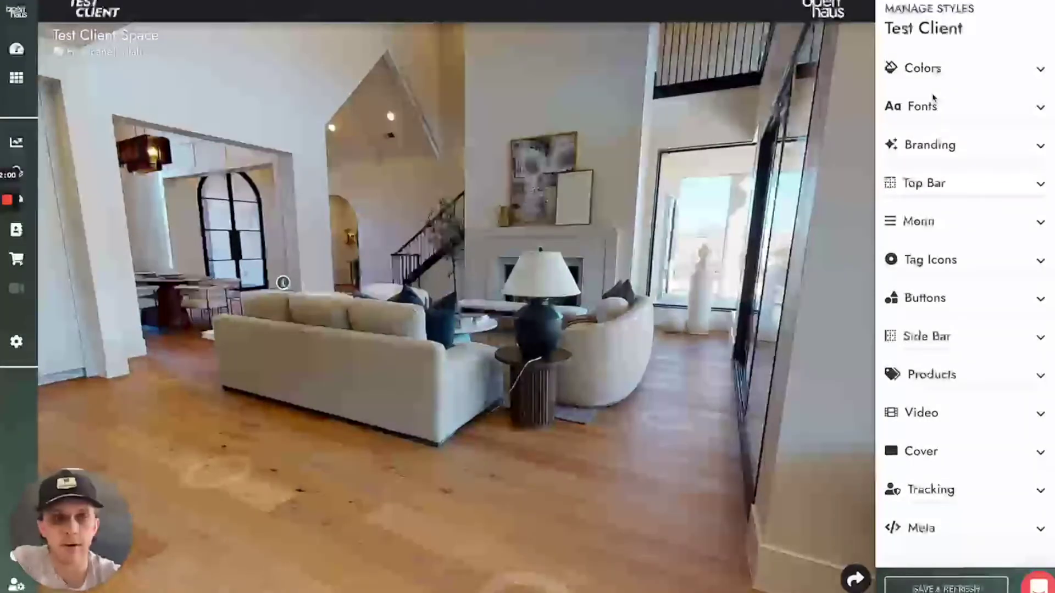
pyautogui.click(927, 78)
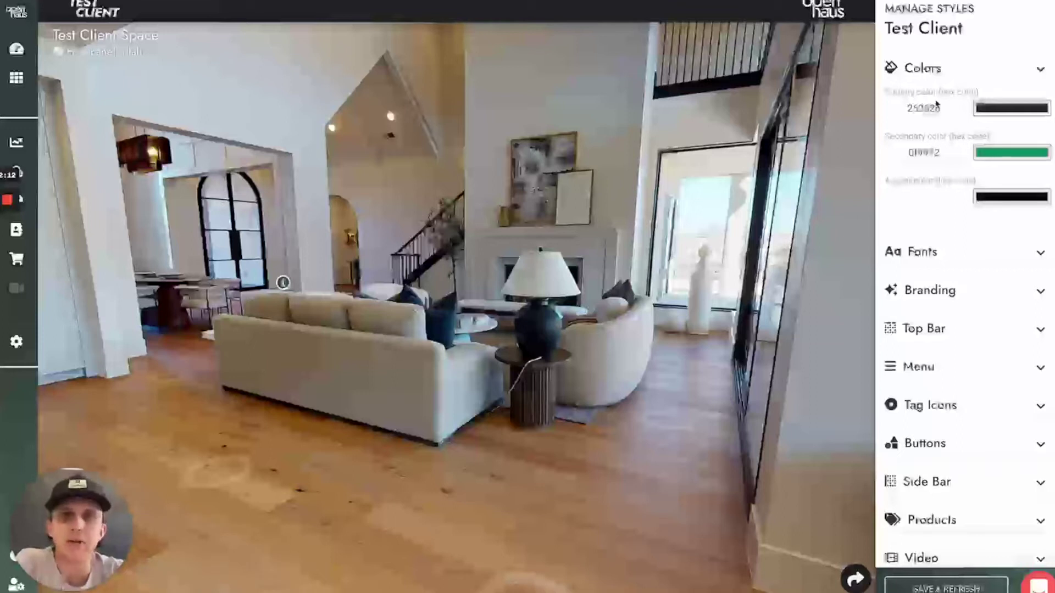
pyautogui.click(989, 108)
pyautogui.moveTo(991, 147)
pyautogui.mouseDown()
pyautogui.moveTo(992, 157)
pyautogui.moveTo(1012, 146)
pyautogui.moveTo(1043, 179)
pyautogui.moveTo(1045, 149)
pyautogui.mouseUp()
pyautogui.click(1019, 108)
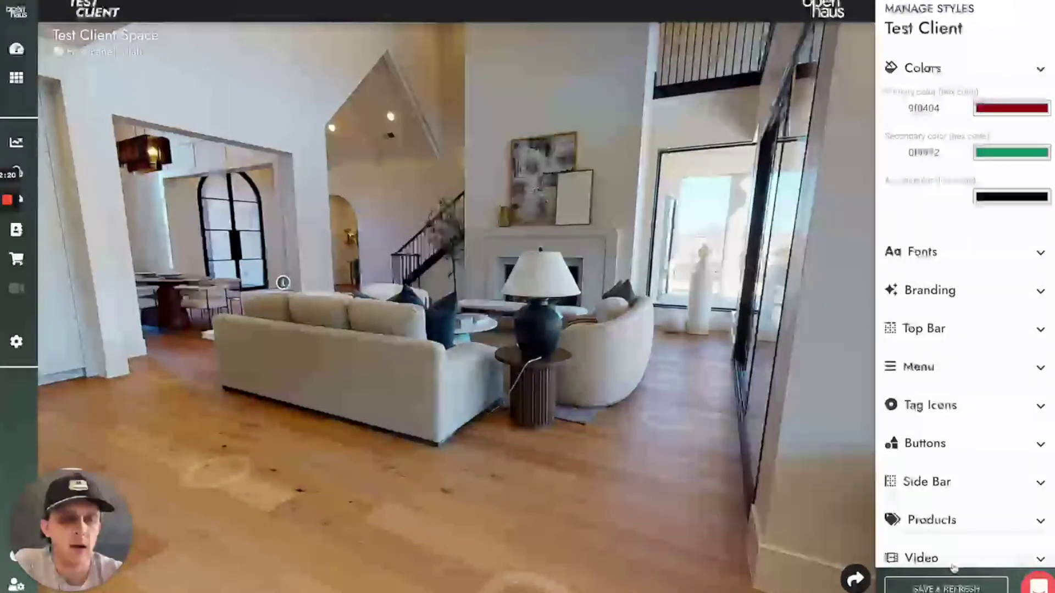
pyautogui.click(946, 587)
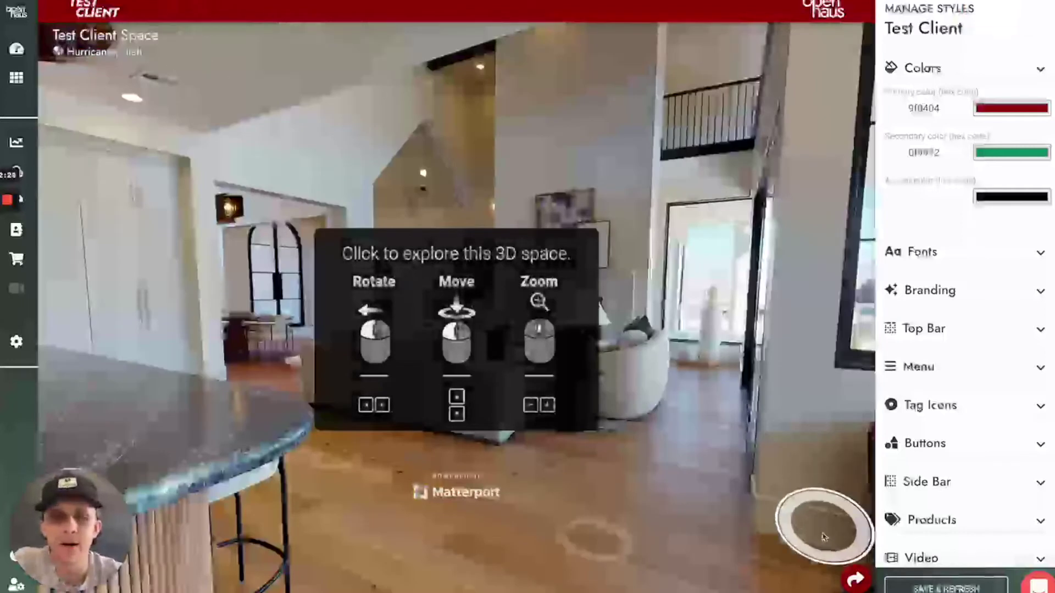
# Check the red primary colour in the living room view, then move on to the font settings.
pyautogui.click(649, 532)
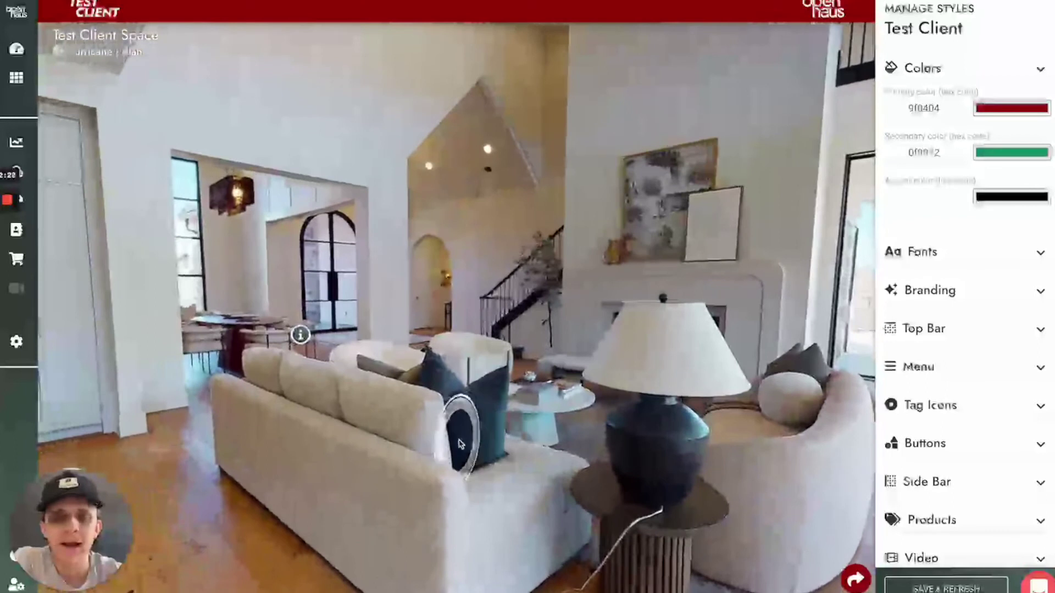
pyautogui.click(1000, 113)
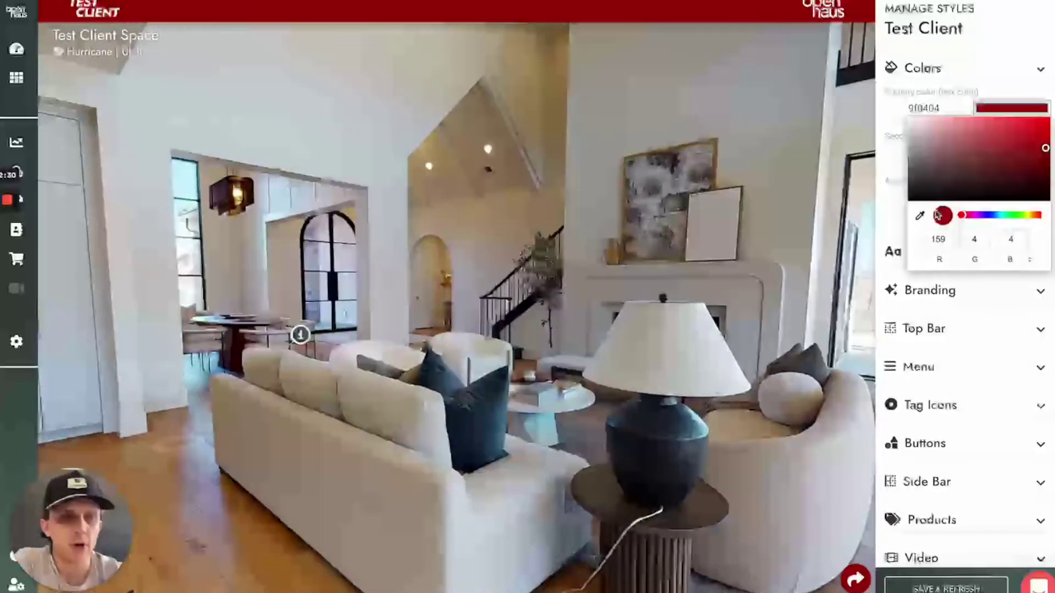
pyautogui.click(991, 107)
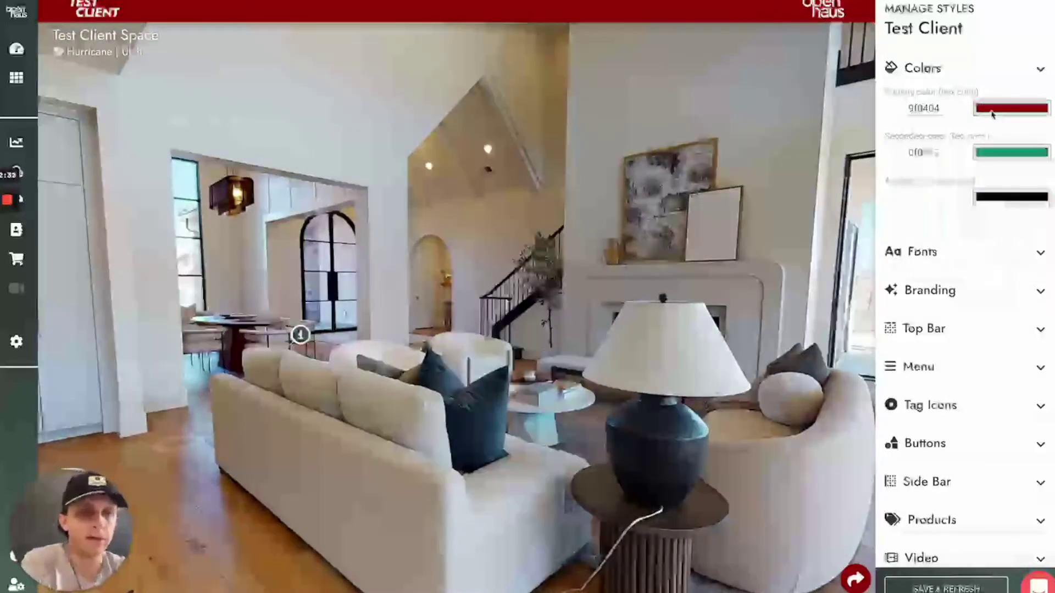
pyautogui.click(990, 76)
pyautogui.click(985, 110)
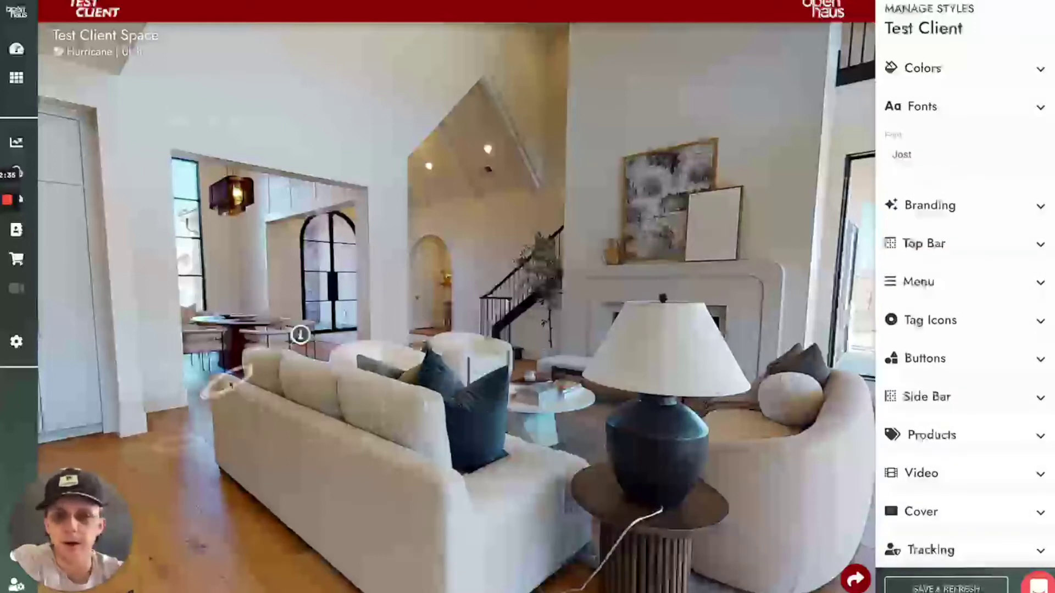
# Preview the House West Design tag, then set the tour font to Exo and save.
pyautogui.click(300, 347)
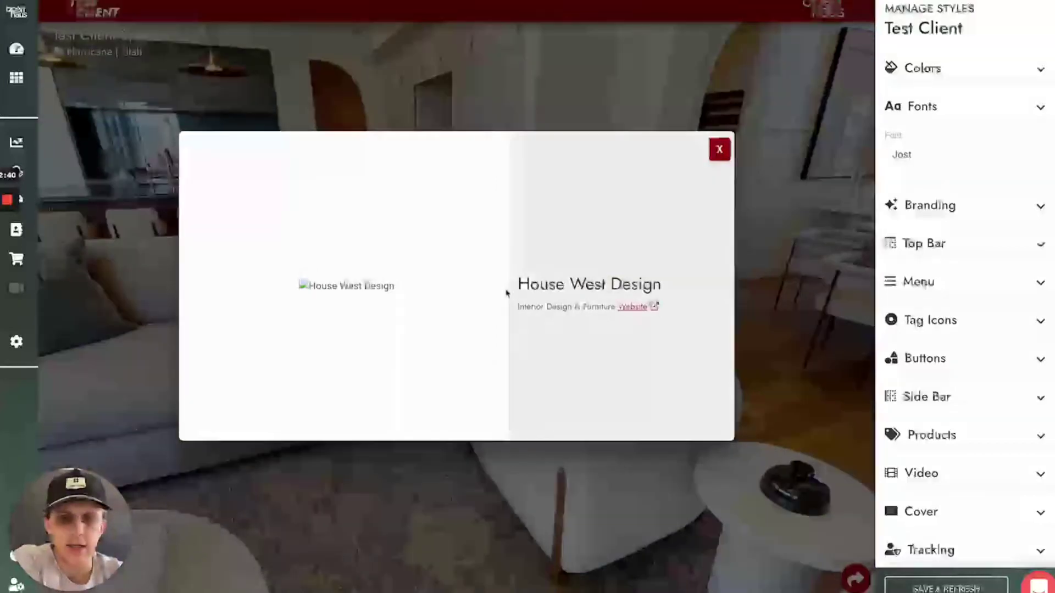
pyautogui.click(719, 152)
pyautogui.click(915, 154)
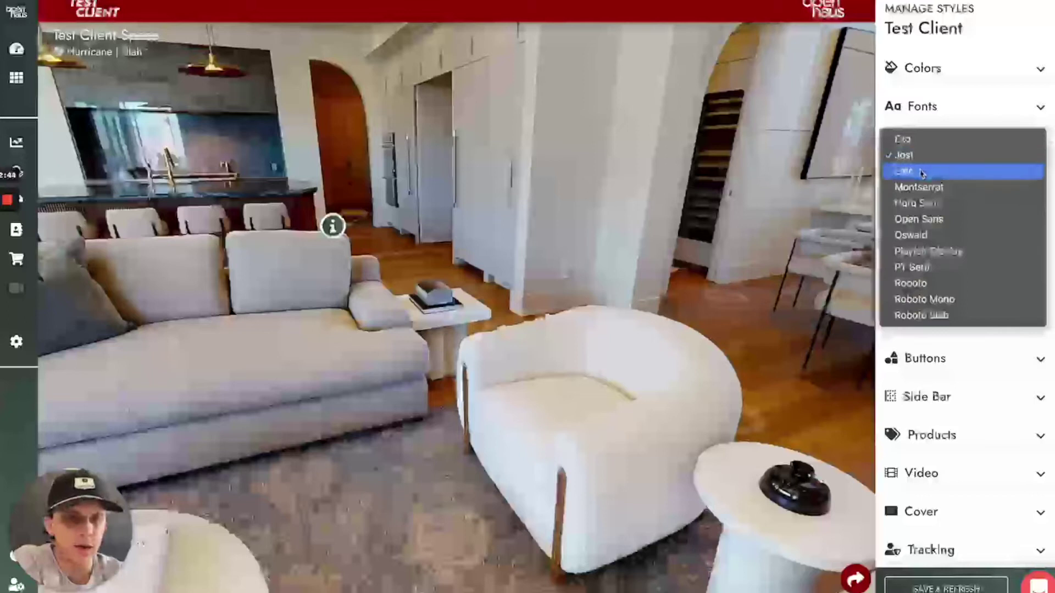
pyautogui.click(912, 141)
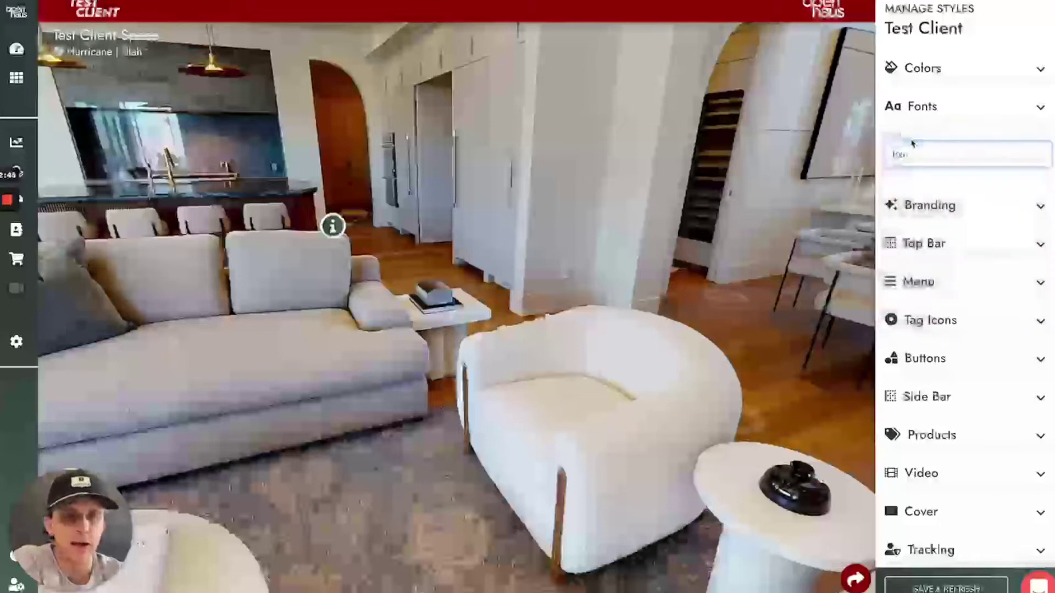
pyautogui.click(943, 588)
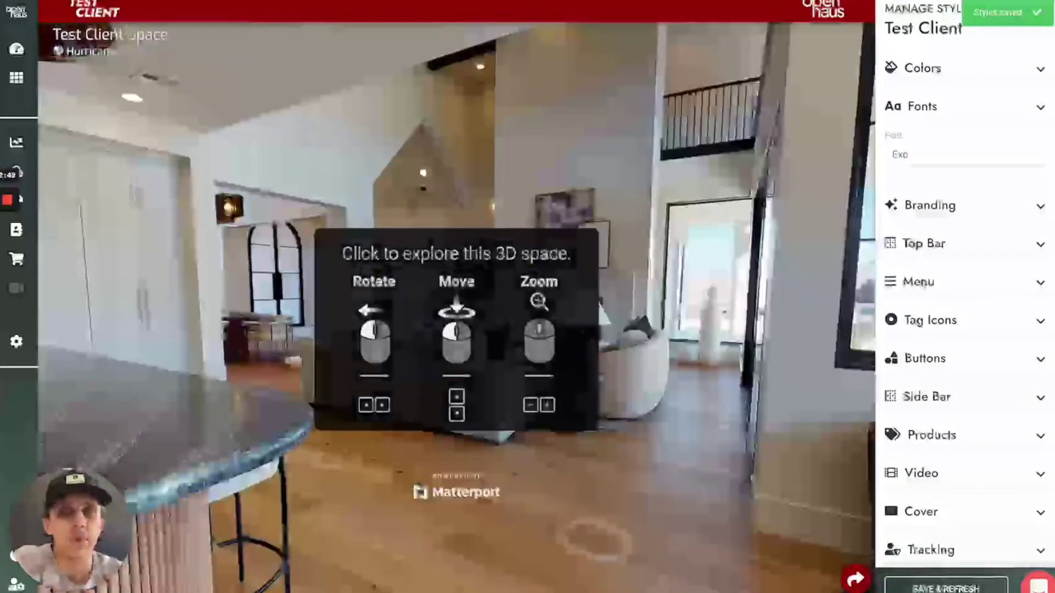
# Reopen the House West Design tag card to confirm its heading now uses Exo.
pyautogui.click(489, 457)
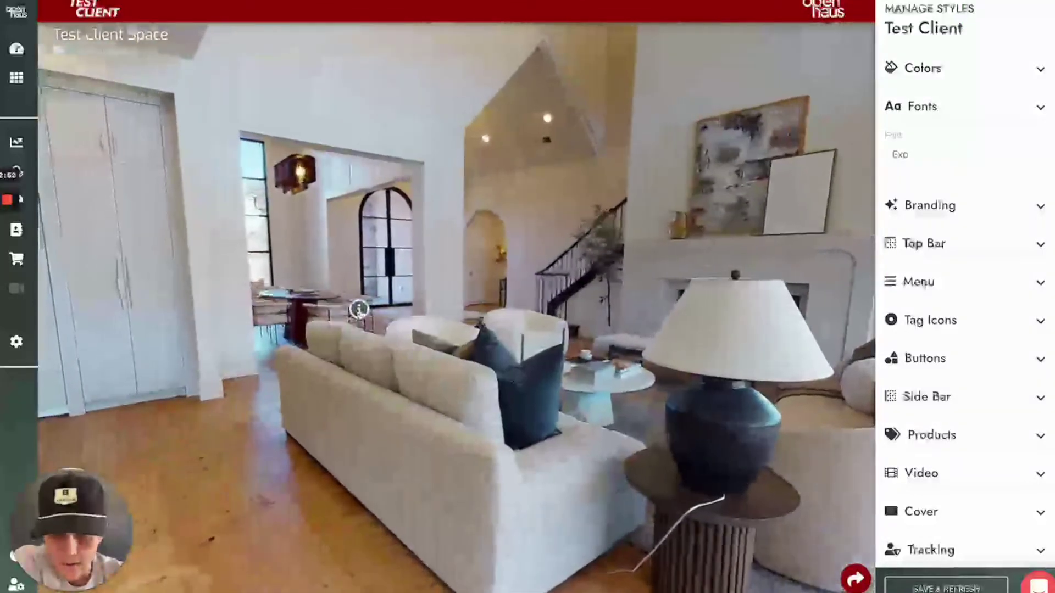
pyautogui.click(360, 309)
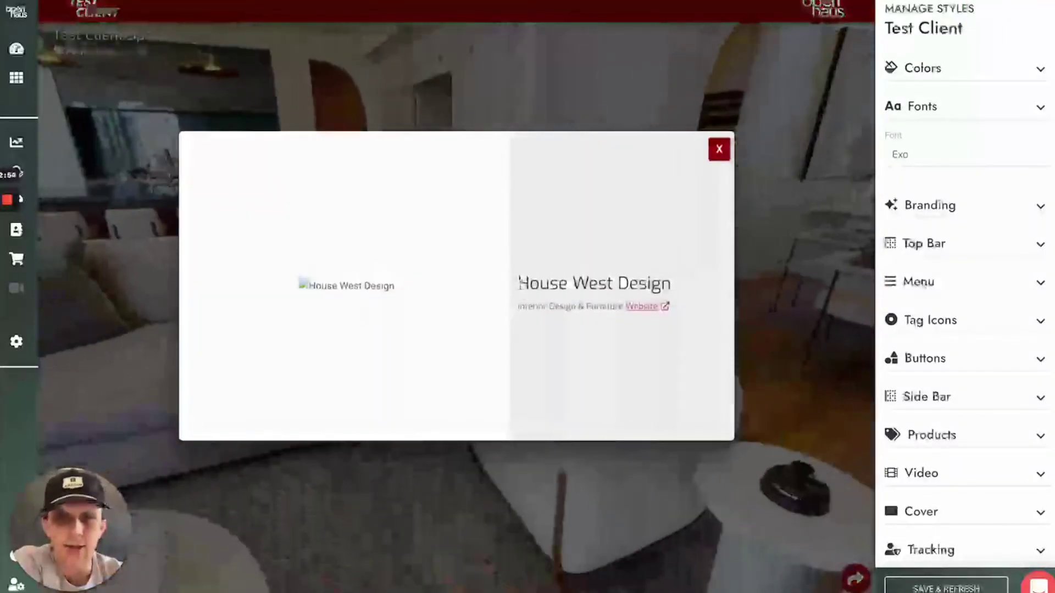
pyautogui.moveTo(518, 283); pyautogui.dragTo(688, 287)
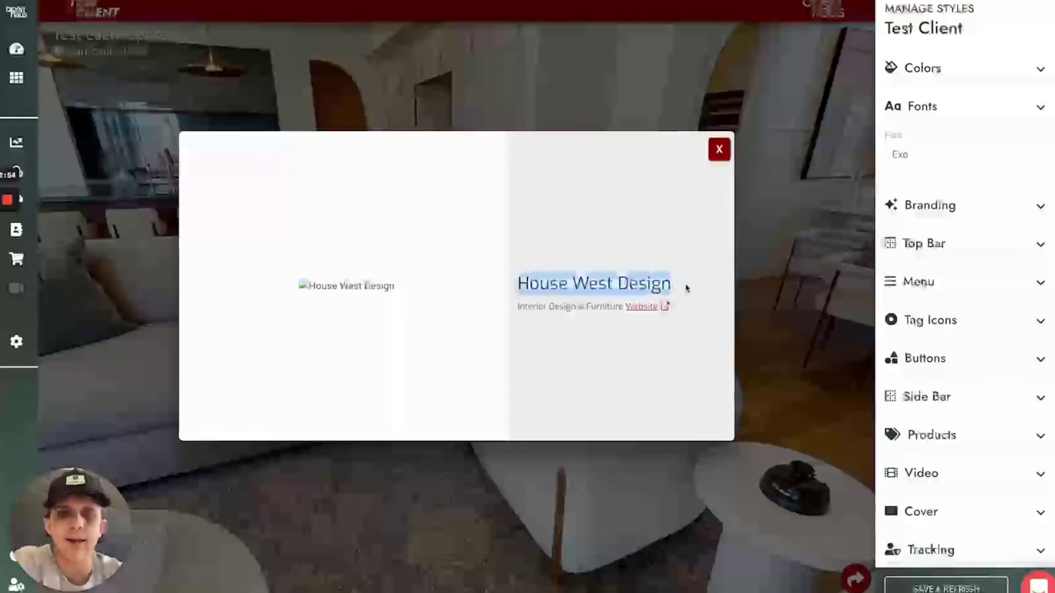
pyautogui.click(719, 150)
pyautogui.click(926, 110)
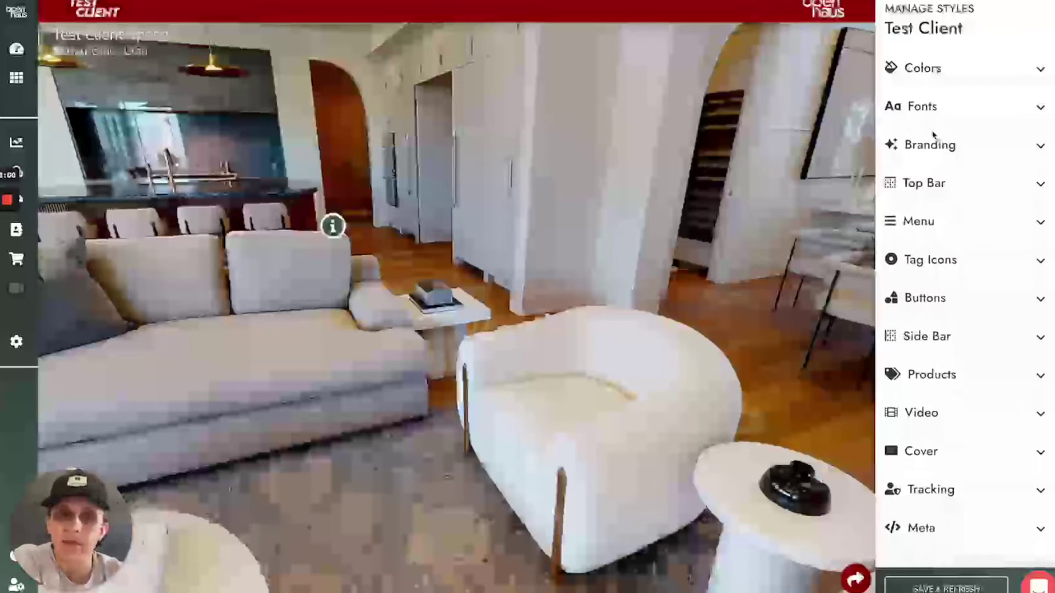
# Turn on Hide Openhaus branding and save the styles.
pyautogui.click(933, 145)
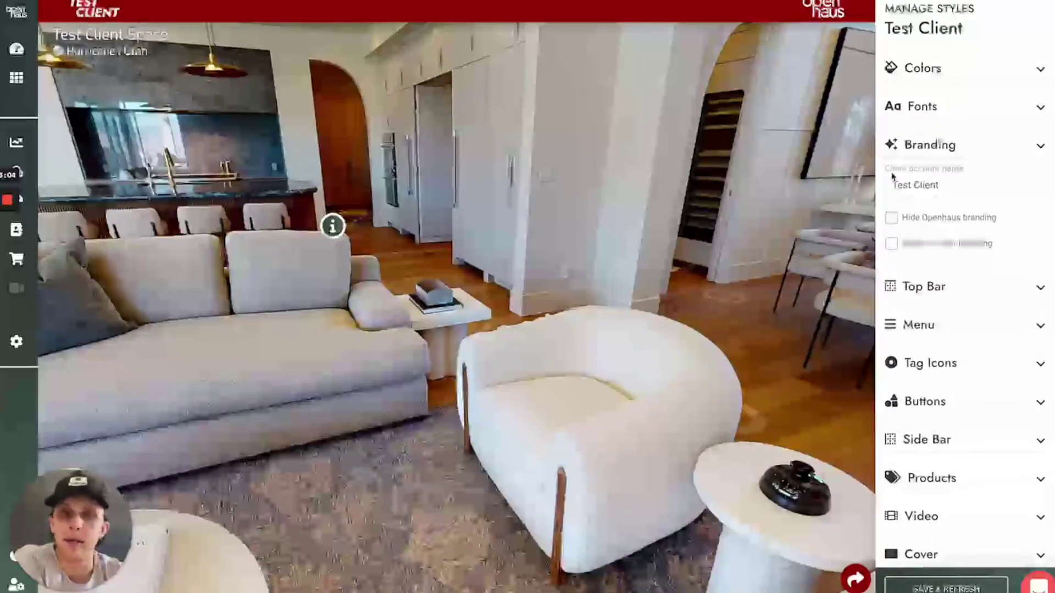
pyautogui.click(913, 218)
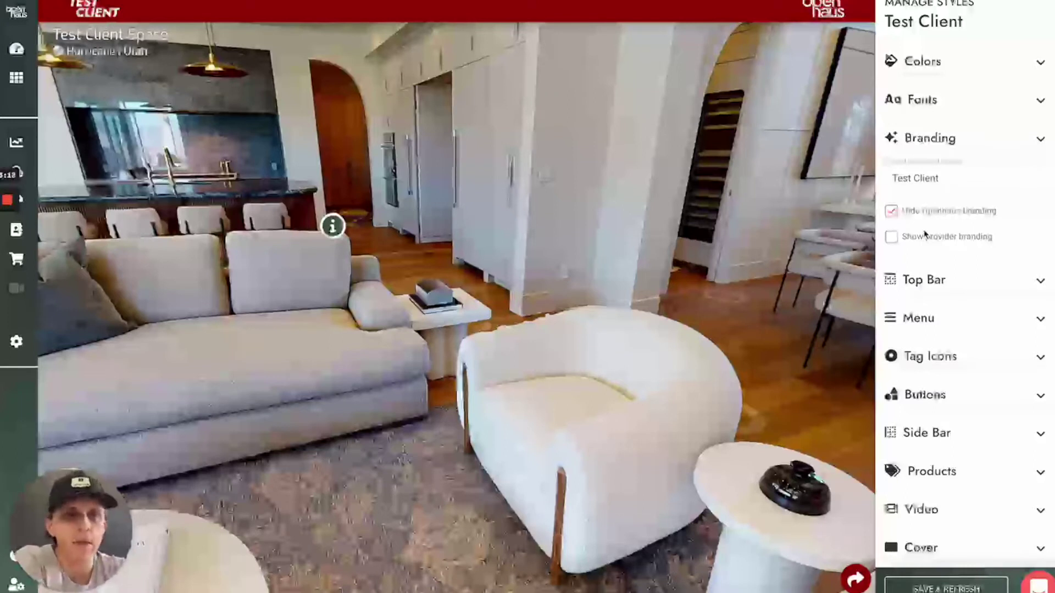
pyautogui.click(945, 587)
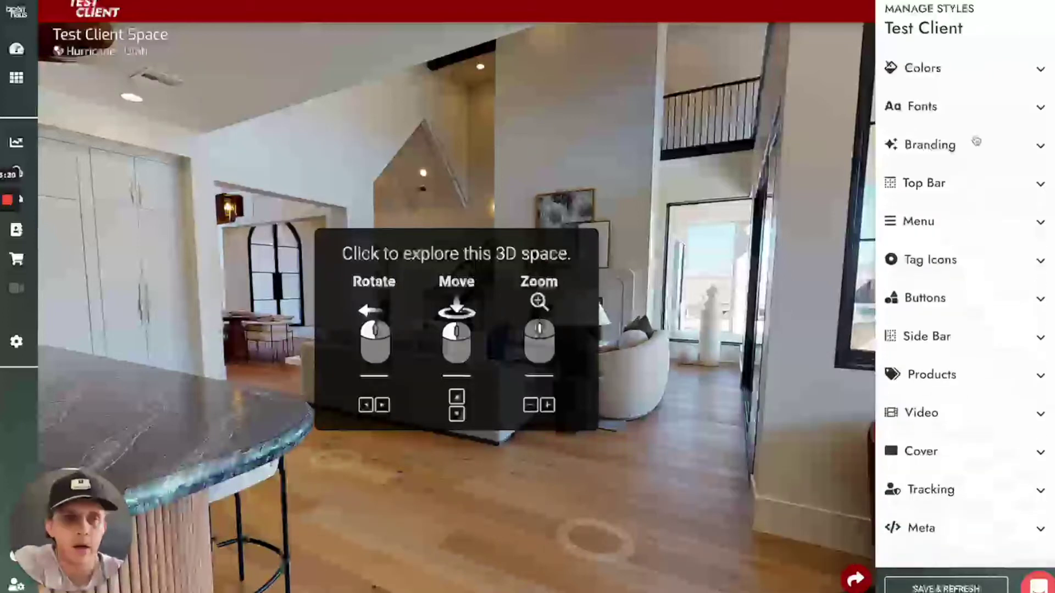
# Expand the Top Bar settings and look over the logo link field.
pyautogui.click(959, 147)
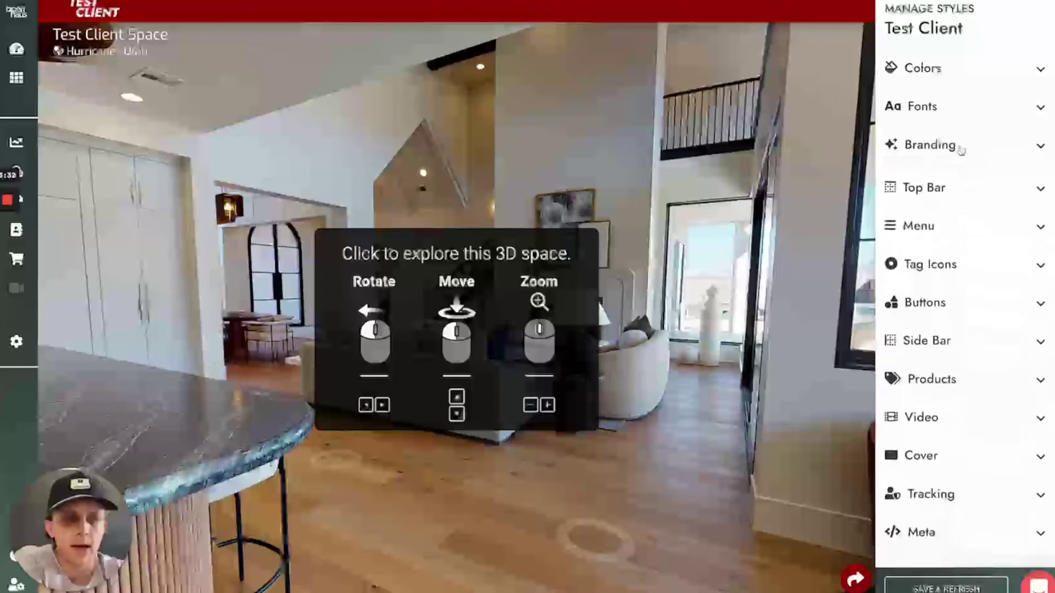
pyautogui.click(951, 186)
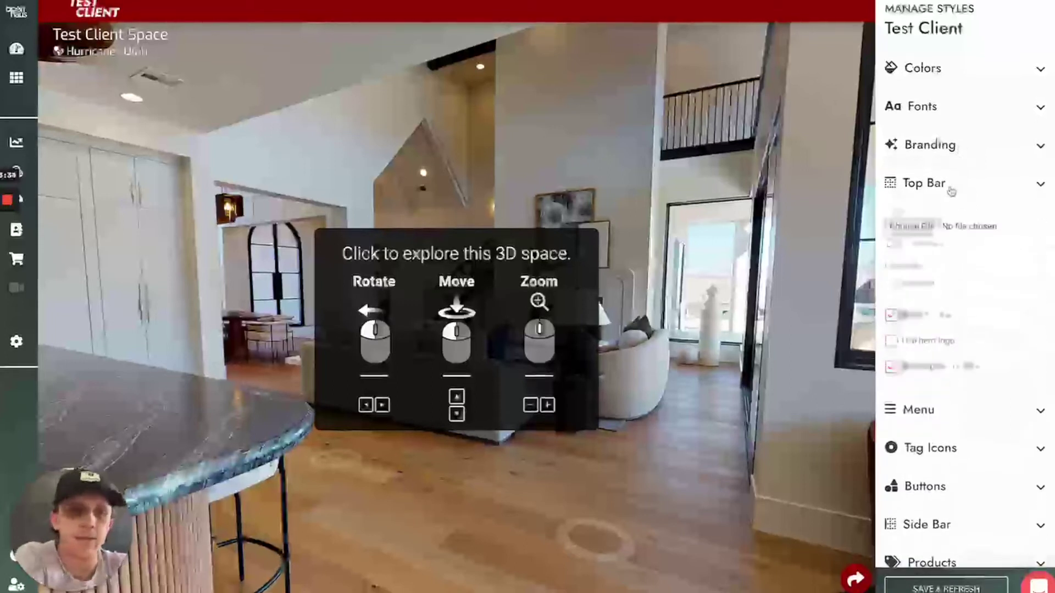
pyautogui.scroll(-1, 939, 244)
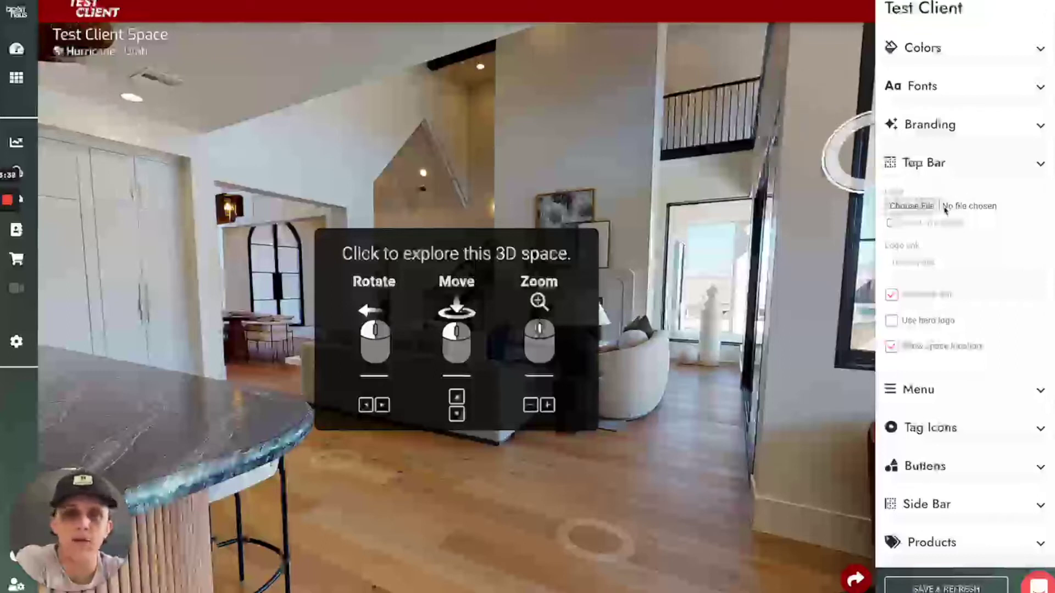
pyautogui.scroll(-2, 945, 209)
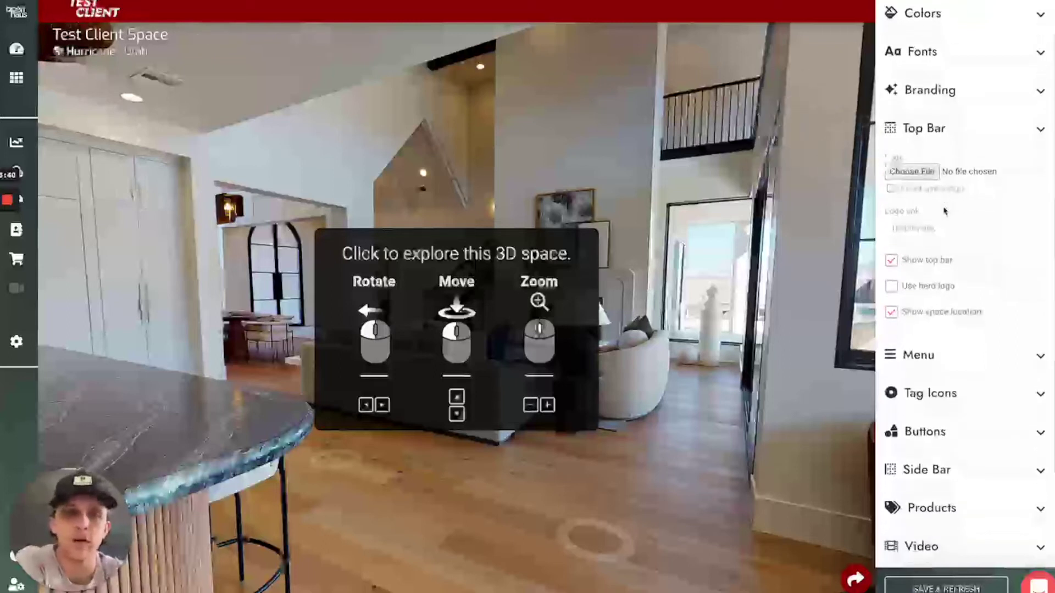
pyautogui.click(926, 227)
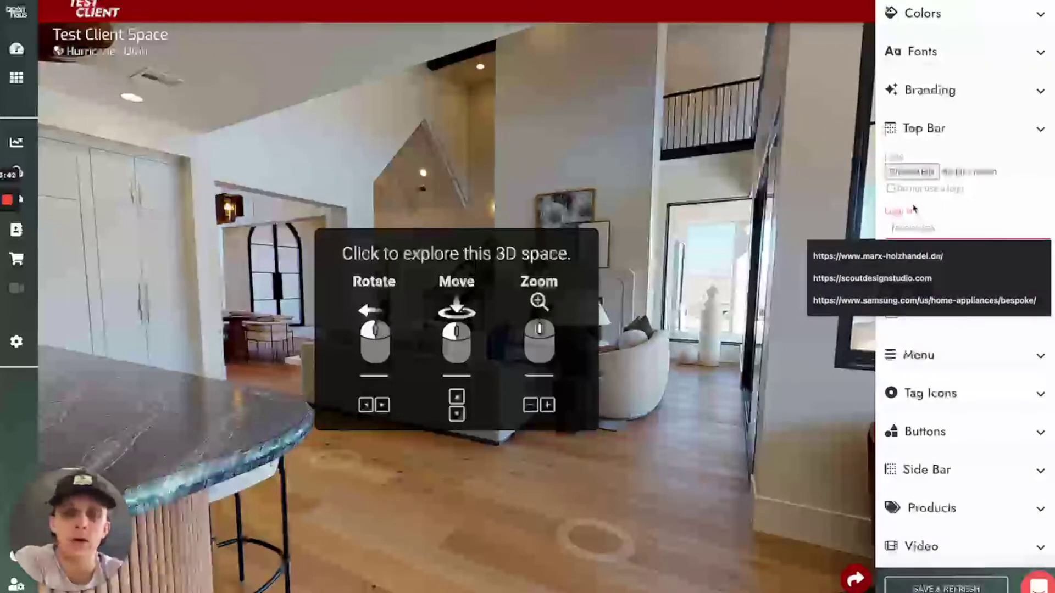
pyautogui.click(914, 209)
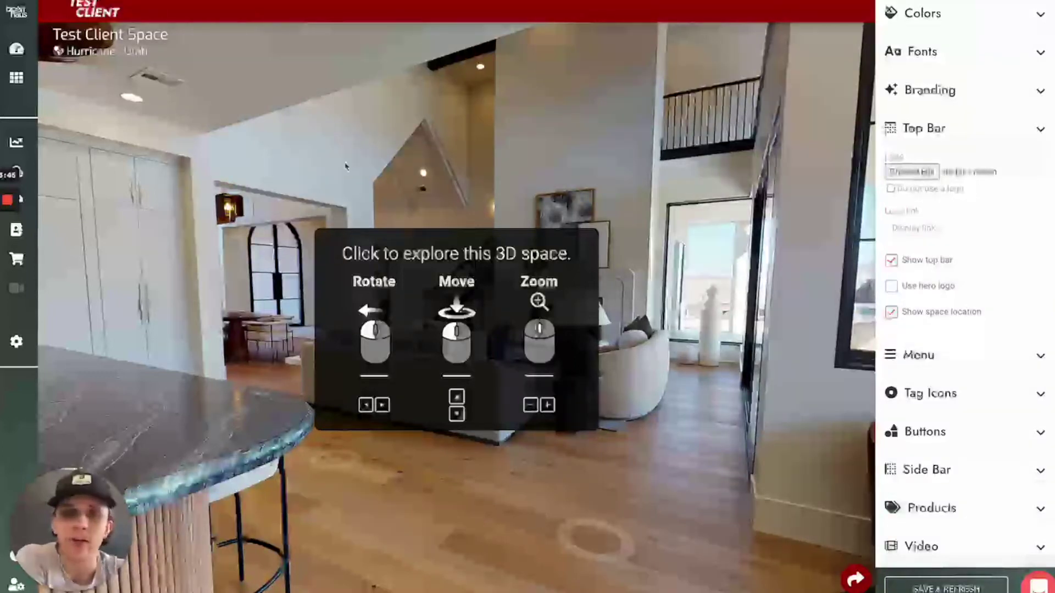
pyautogui.scroll(-1, 929, 222)
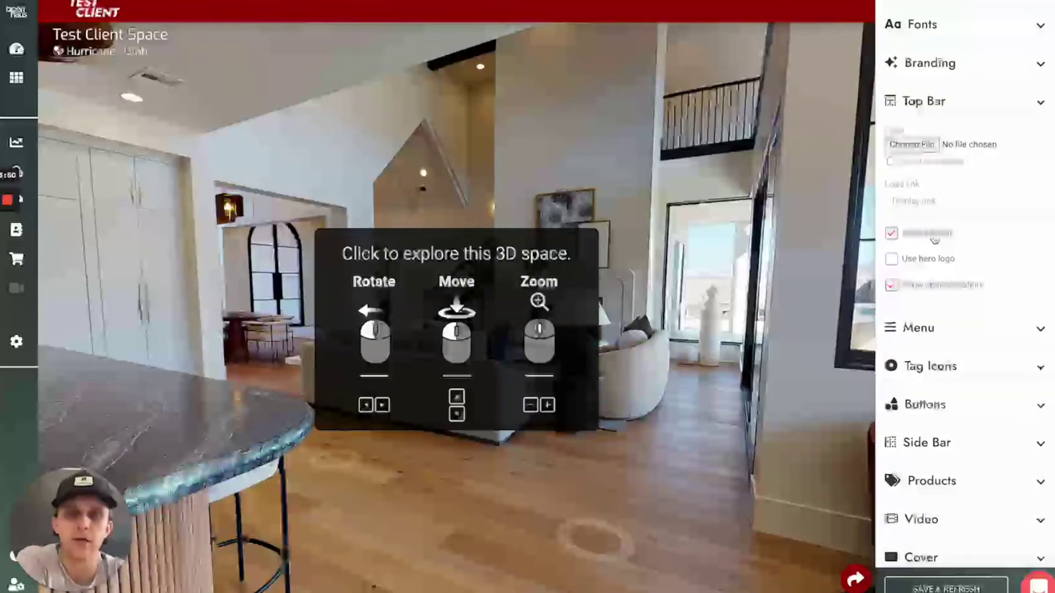
# Turn off Show space location, enable Use hero logo, save, and check the TEST CLIENT logo.
pyautogui.click(943, 292)
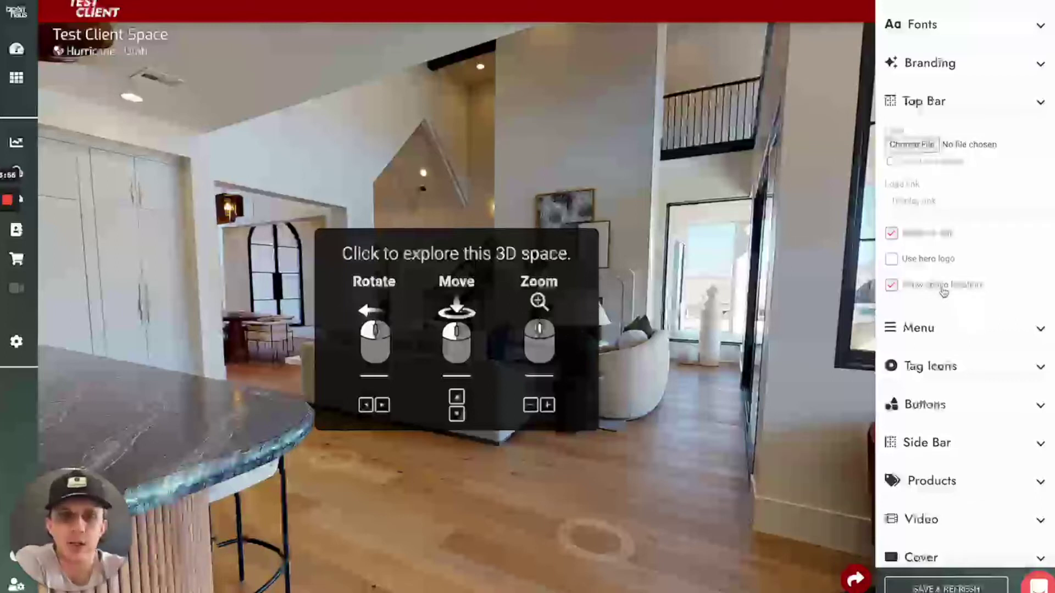
pyautogui.click(943, 292)
pyautogui.click(943, 291)
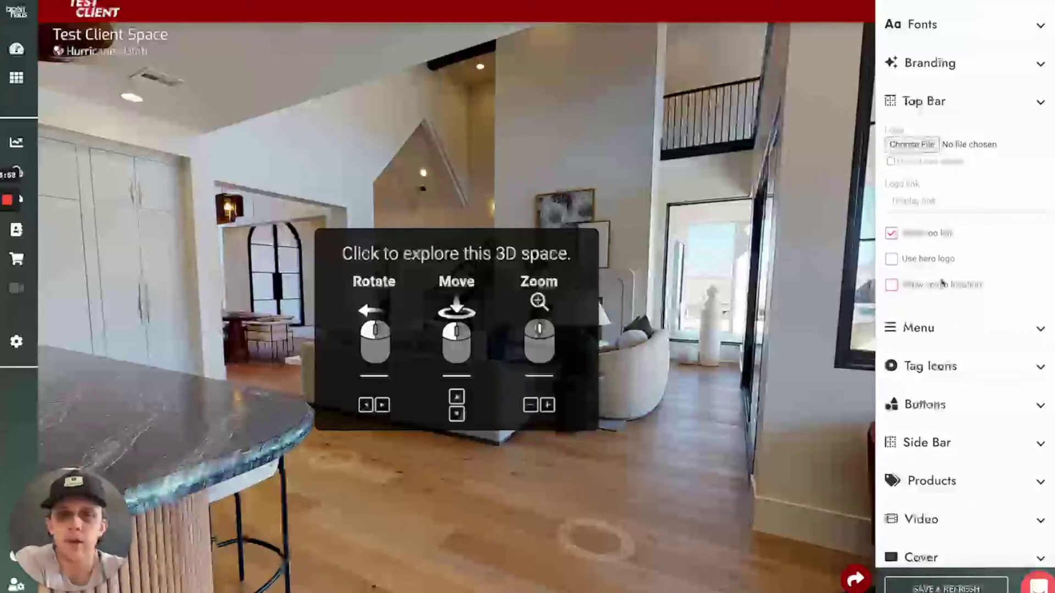
pyautogui.click(931, 262)
pyautogui.click(937, 578)
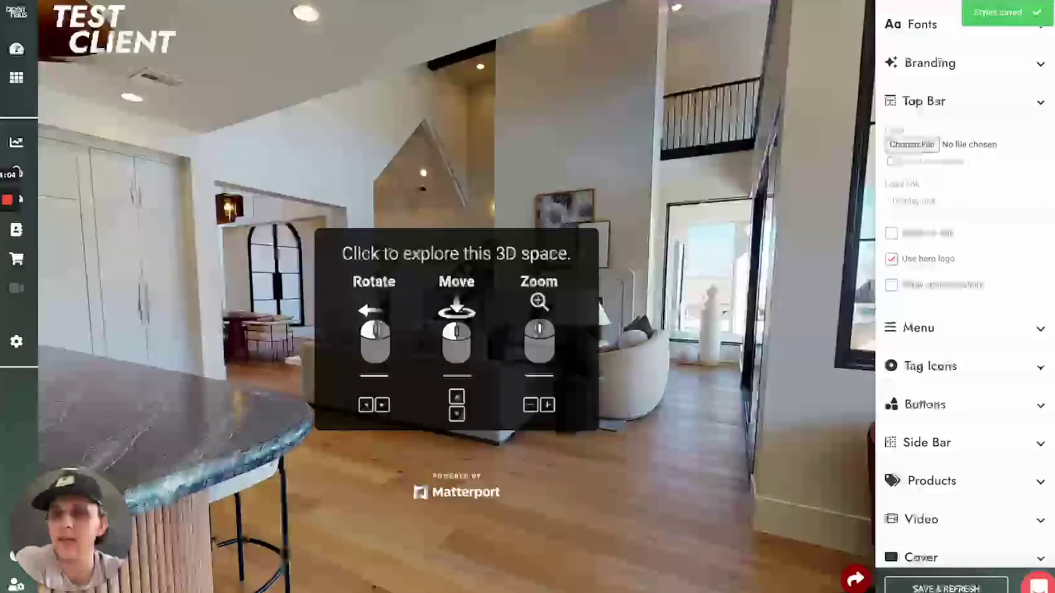
pyautogui.click(372, 253)
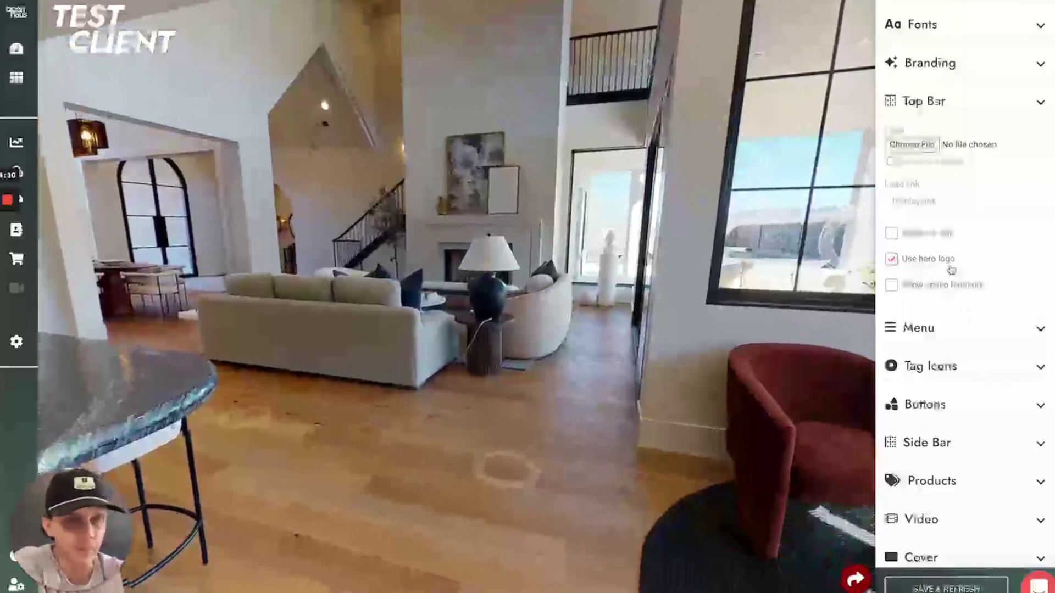
pyautogui.scroll(-1, 951, 275)
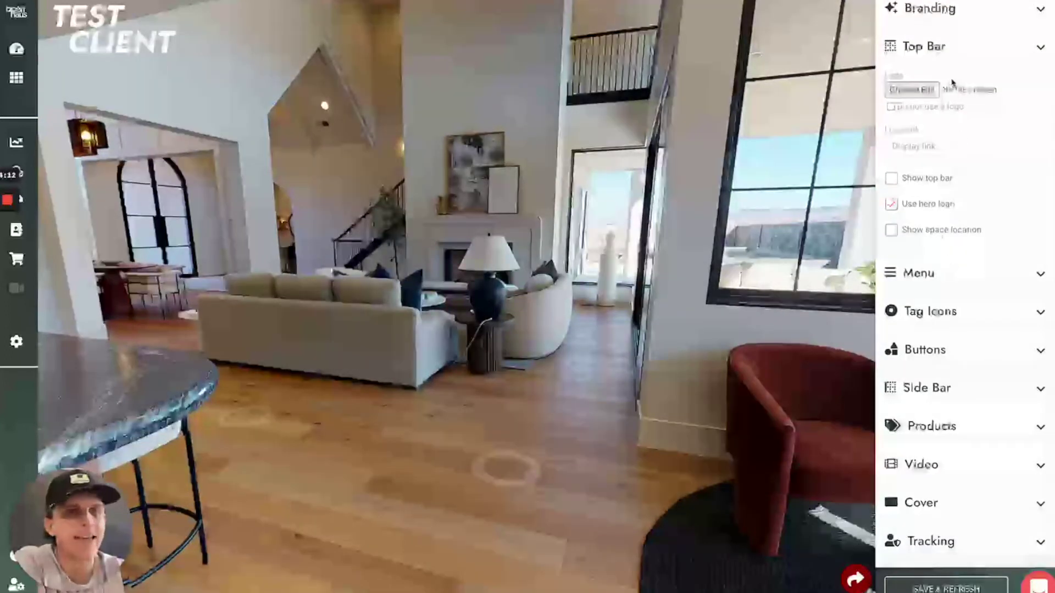
pyautogui.click(950, 61)
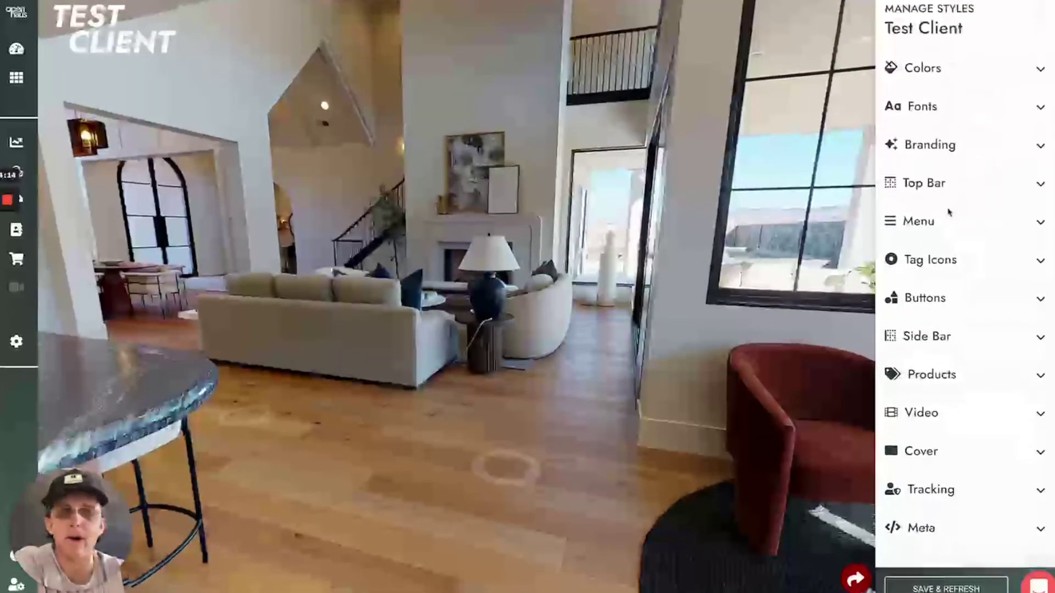
# Enable the tour menu, try the red menu button, and leave the menu items list empty.
pyautogui.click(940, 222)
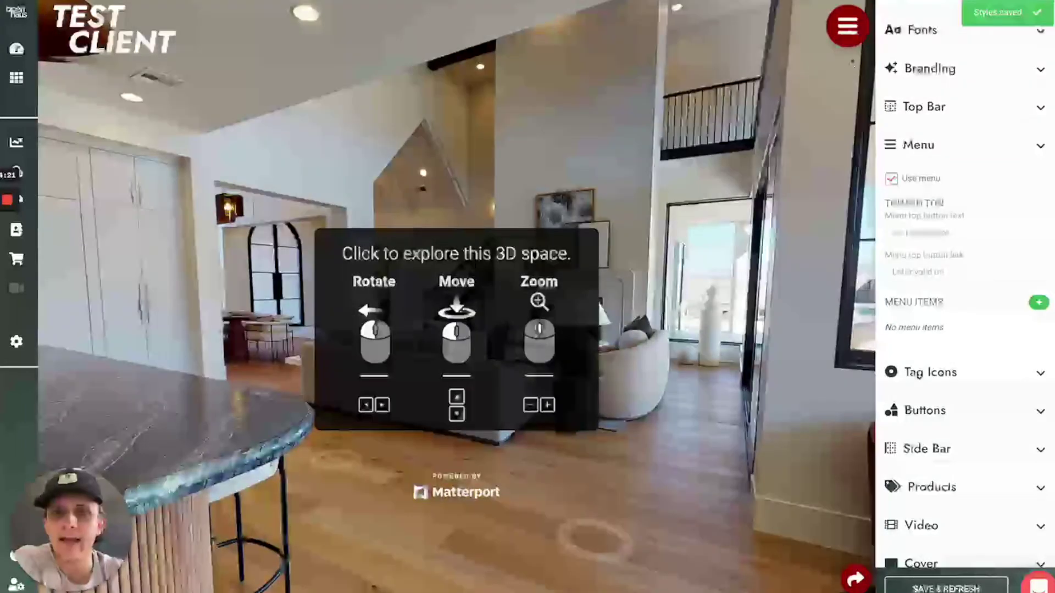
pyautogui.click(844, 49)
pyautogui.click(896, 233)
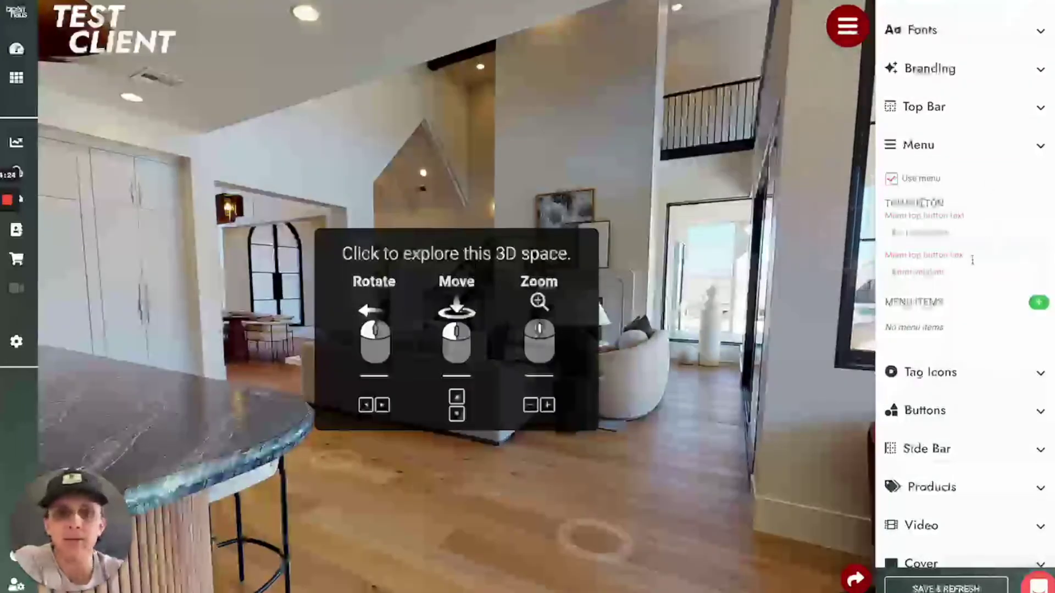
pyautogui.scroll(-1, 963, 311)
pyautogui.click(1039, 259)
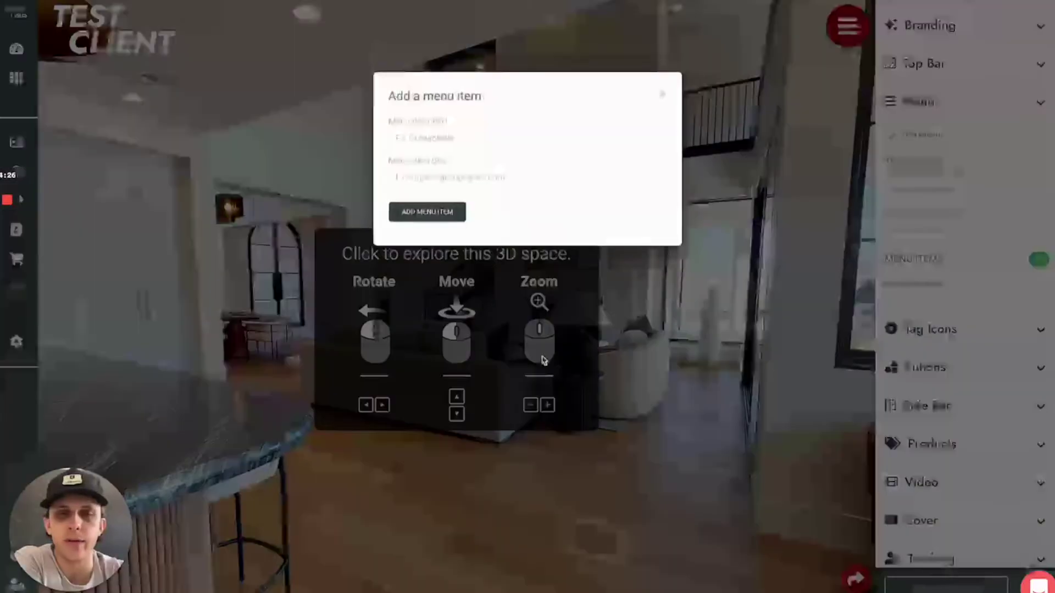
pyautogui.click(663, 94)
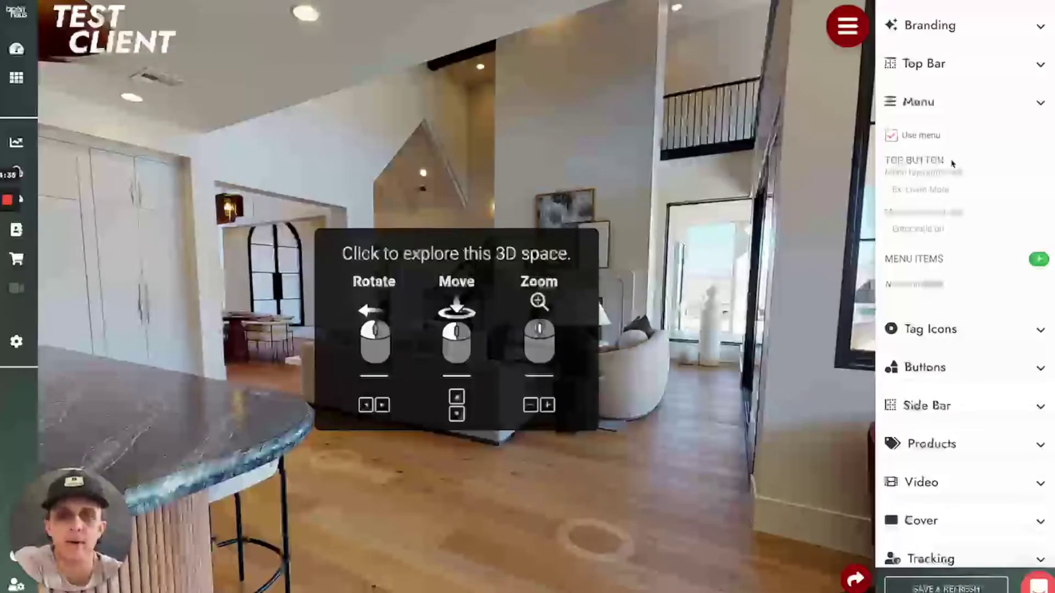
pyautogui.click(914, 105)
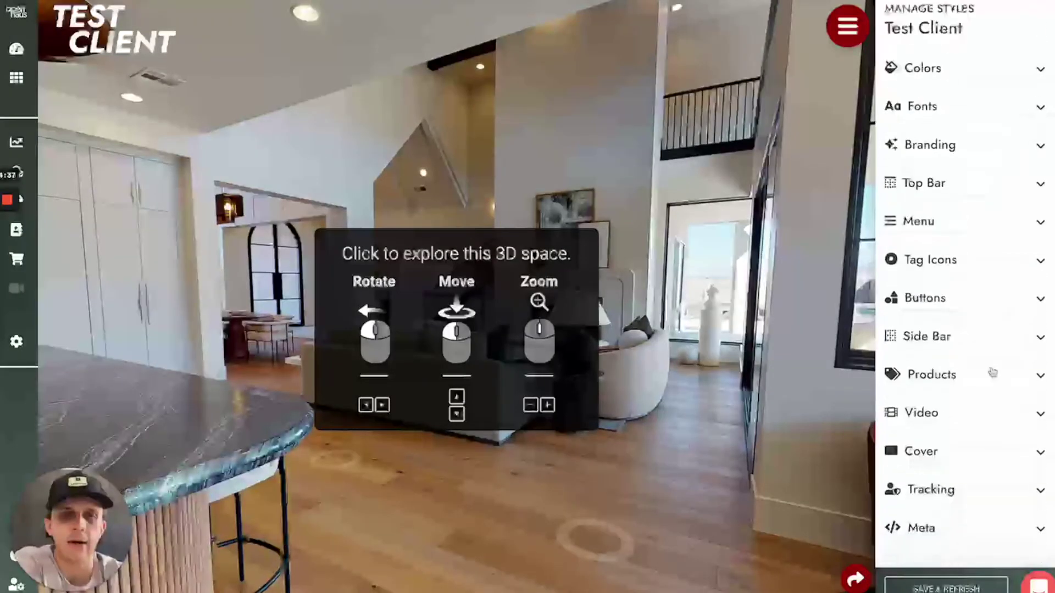
pyautogui.click(951, 269)
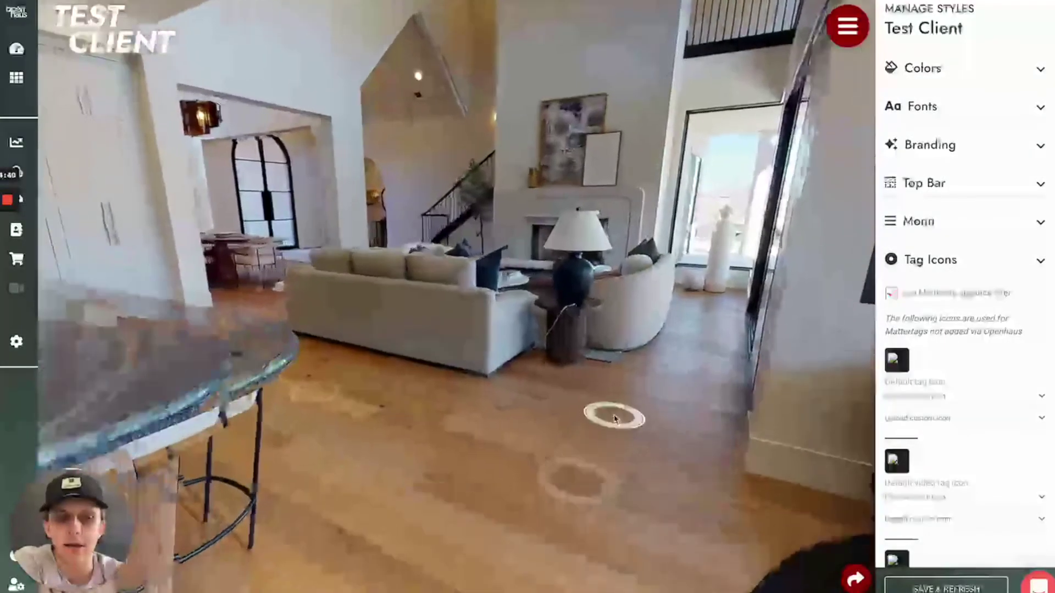
# Walk toward the fireplace, then switch off the Mattertag distance filter and save.
pyautogui.click(379, 468)
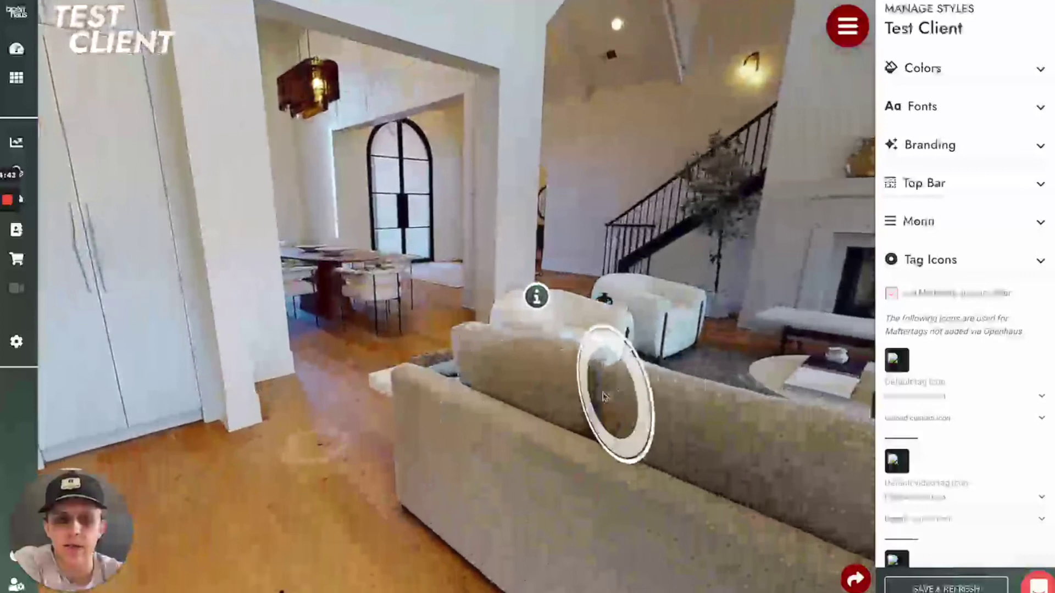
pyautogui.click(612, 394)
pyautogui.click(742, 471)
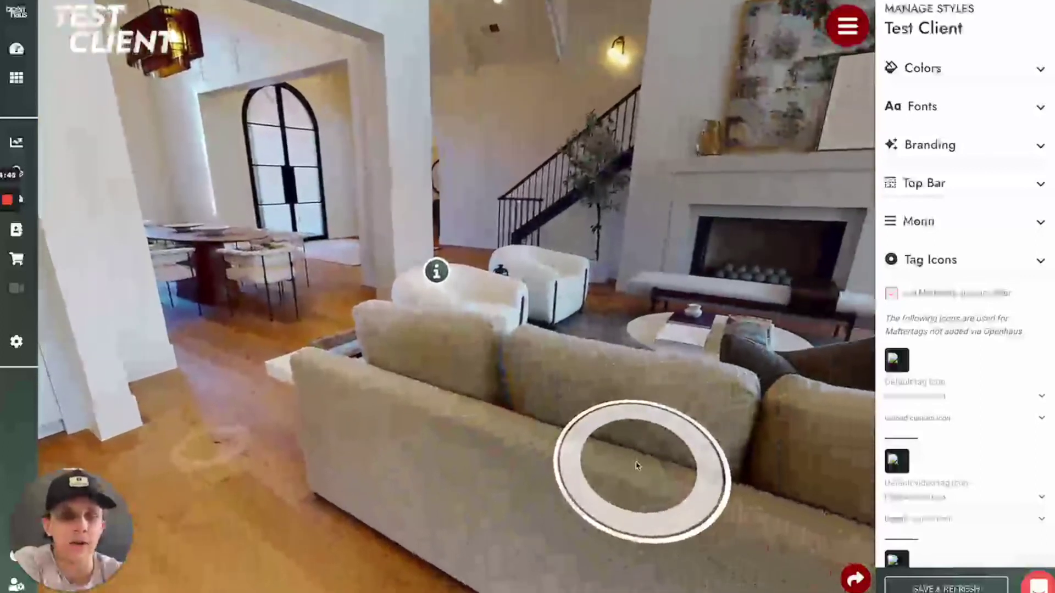
pyautogui.scroll(-2, 950, 344)
pyautogui.scroll(1, 939, 209)
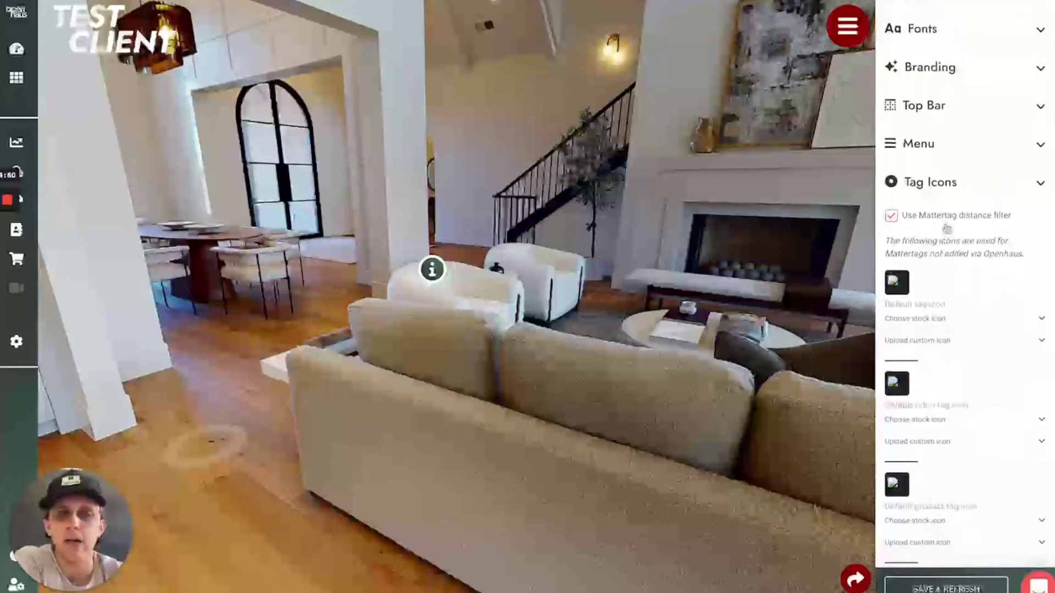
pyautogui.click(926, 226)
pyautogui.click(926, 230)
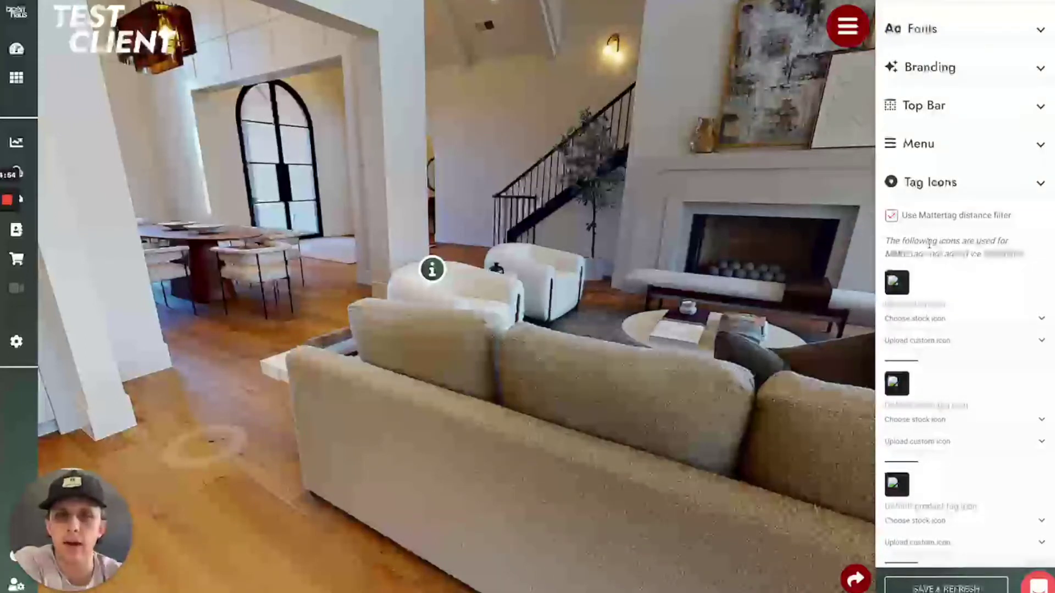
pyautogui.click(536, 199)
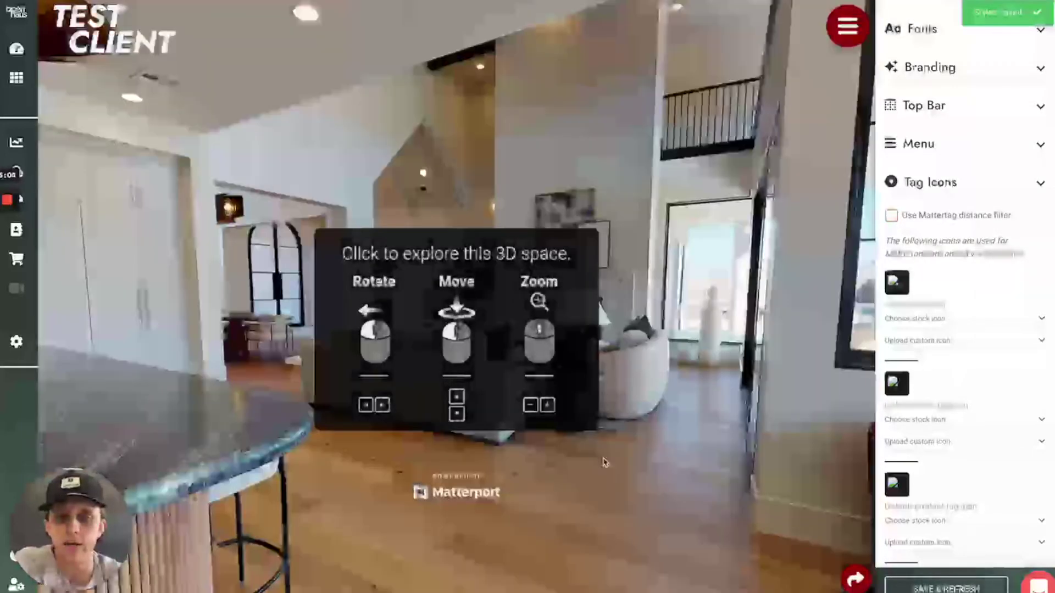
# After viewing every tag, turn the Mattertag distance filter back on and save.
pyautogui.click(331, 131)
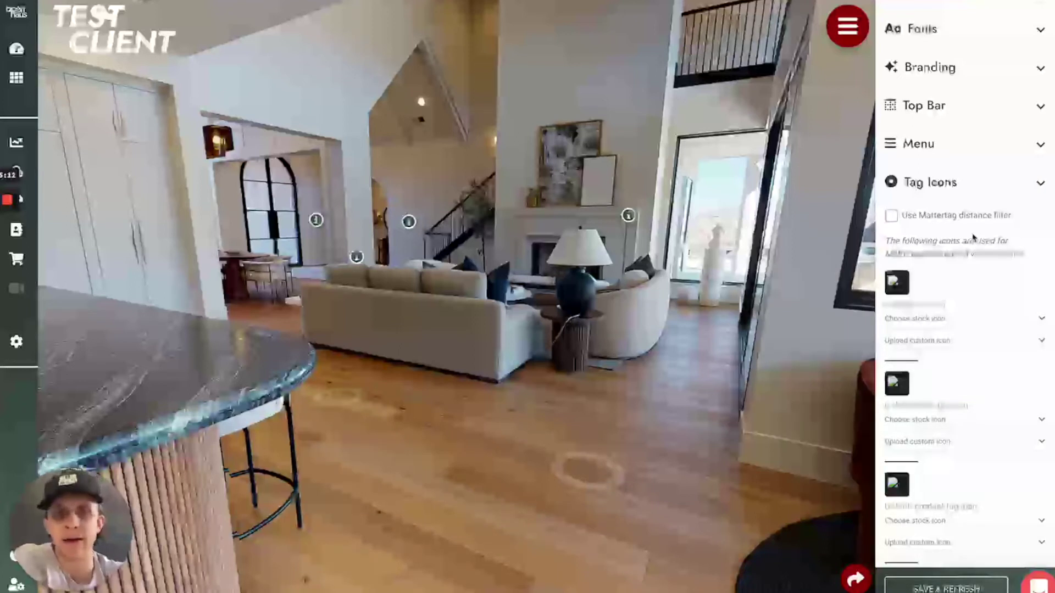
pyautogui.click(962, 220)
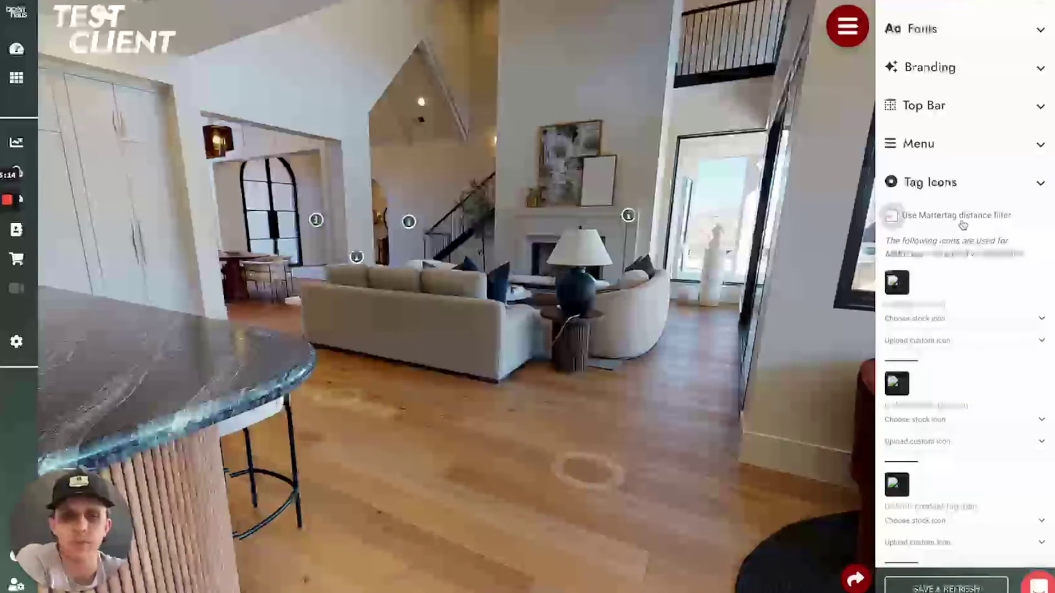
pyautogui.click(946, 587)
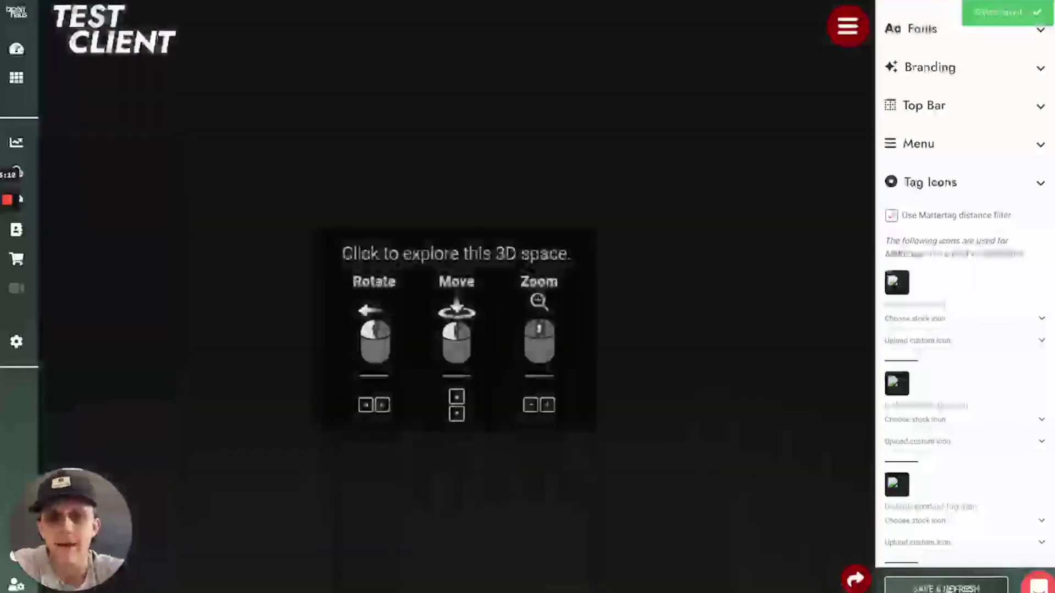
pyautogui.scroll(-1, 969, 338)
pyautogui.scroll(-1, 970, 338)
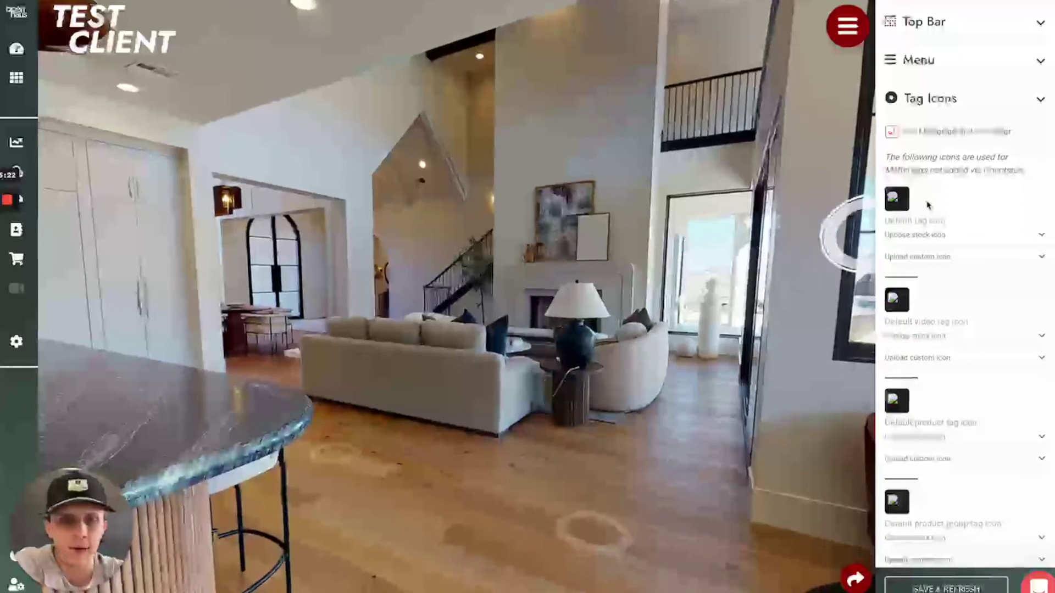
pyautogui.scroll(-1, 962, 316)
pyautogui.scroll(-1, 962, 317)
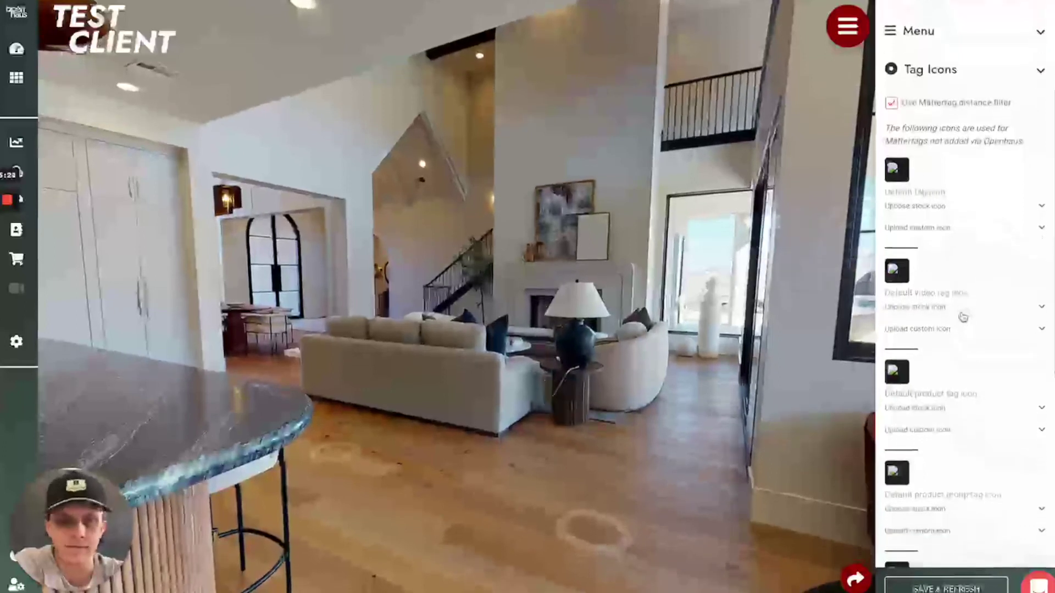
# Set the default tag icon to a stock Diamond coloured 11d89a and save.
pyautogui.click(942, 210)
pyautogui.scroll(-1, 941, 208)
pyautogui.click(939, 208)
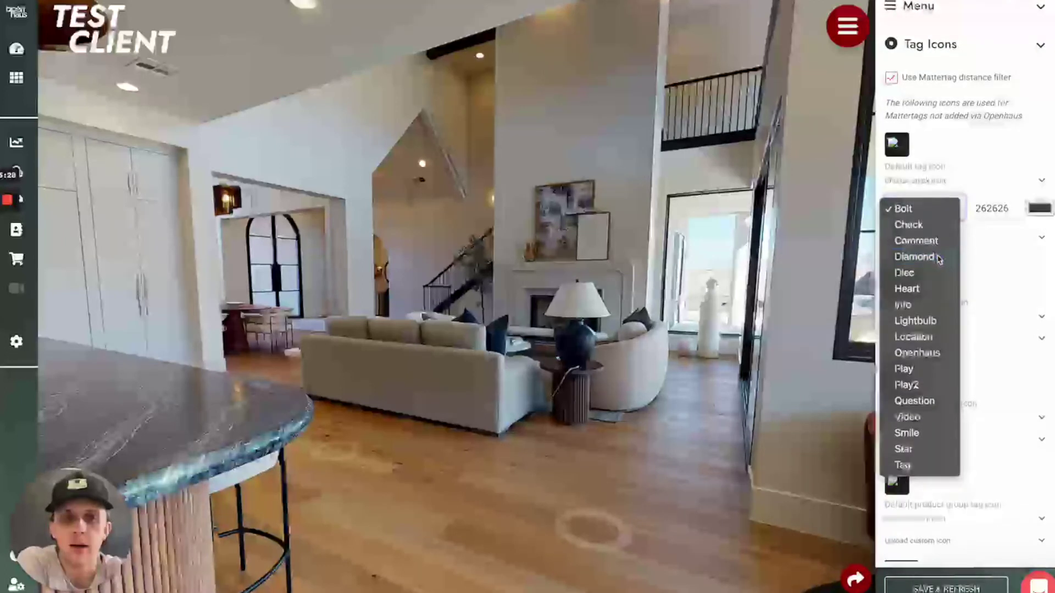
pyautogui.click(939, 258)
pyautogui.click(1040, 209)
pyautogui.click(1040, 235)
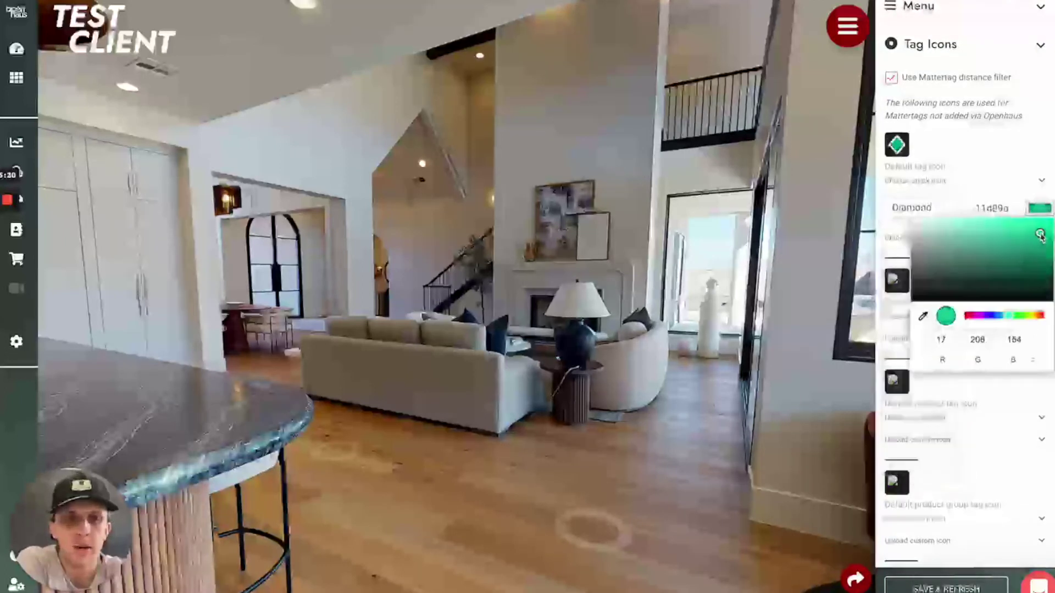
pyautogui.click(1010, 189)
pyautogui.click(945, 588)
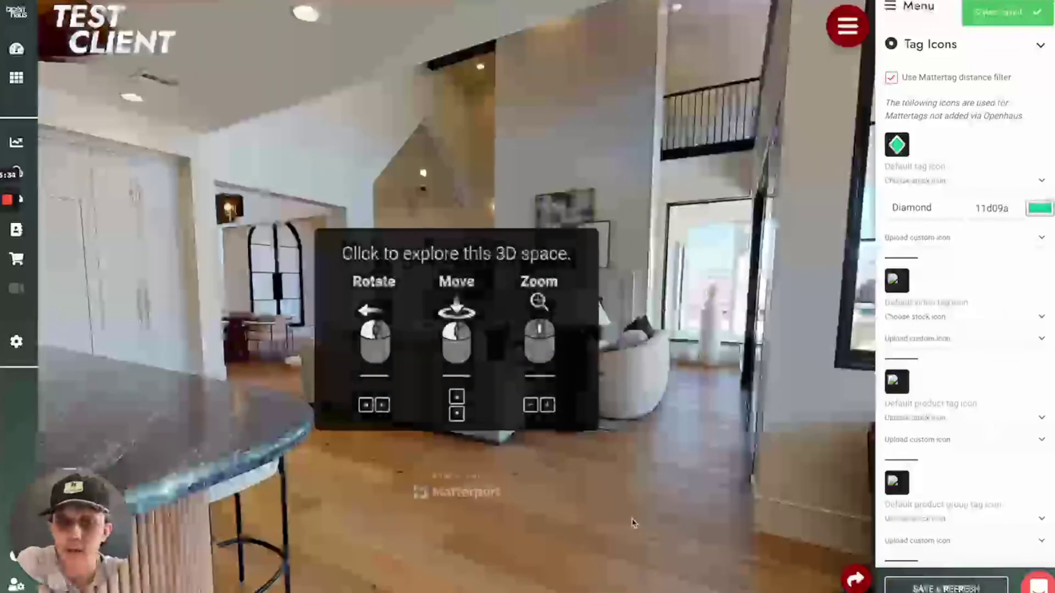
# Walk to the sofa to see the green diamond tag in the tour.
pyautogui.click(533, 536)
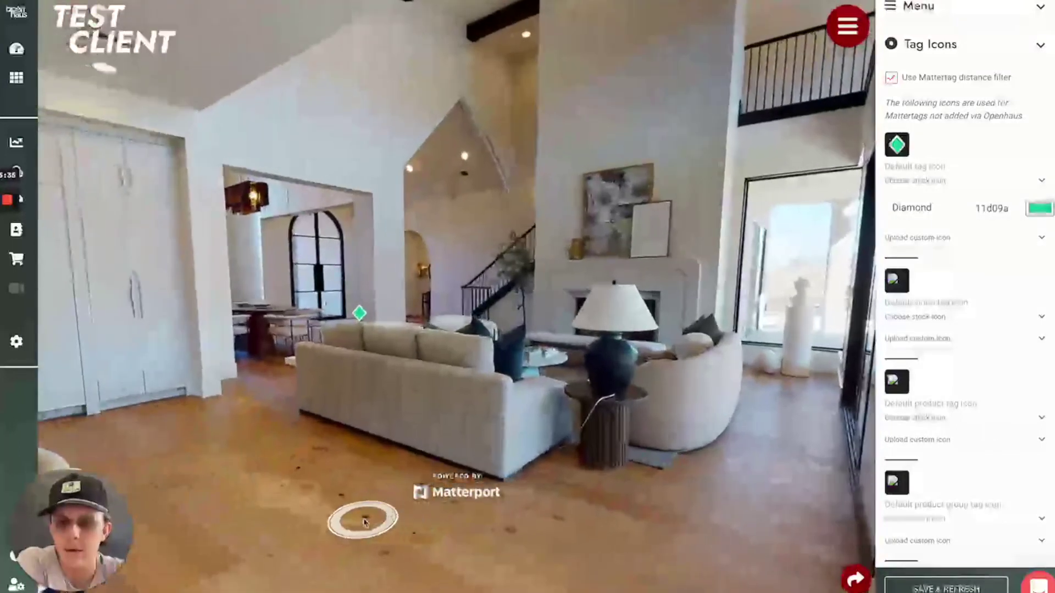
pyautogui.click(364, 521)
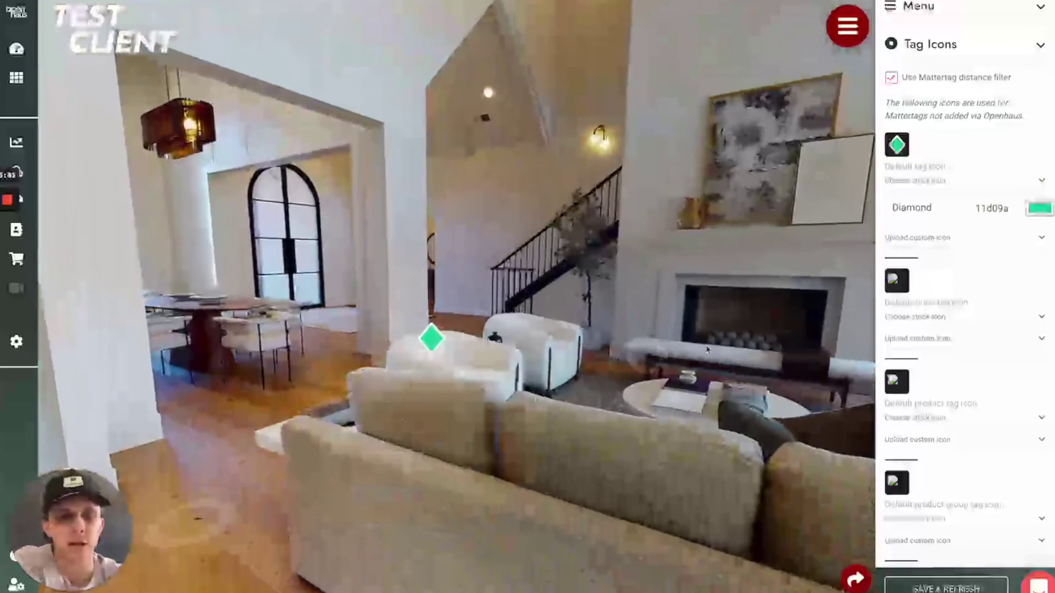
pyautogui.scroll(-3, 961, 301)
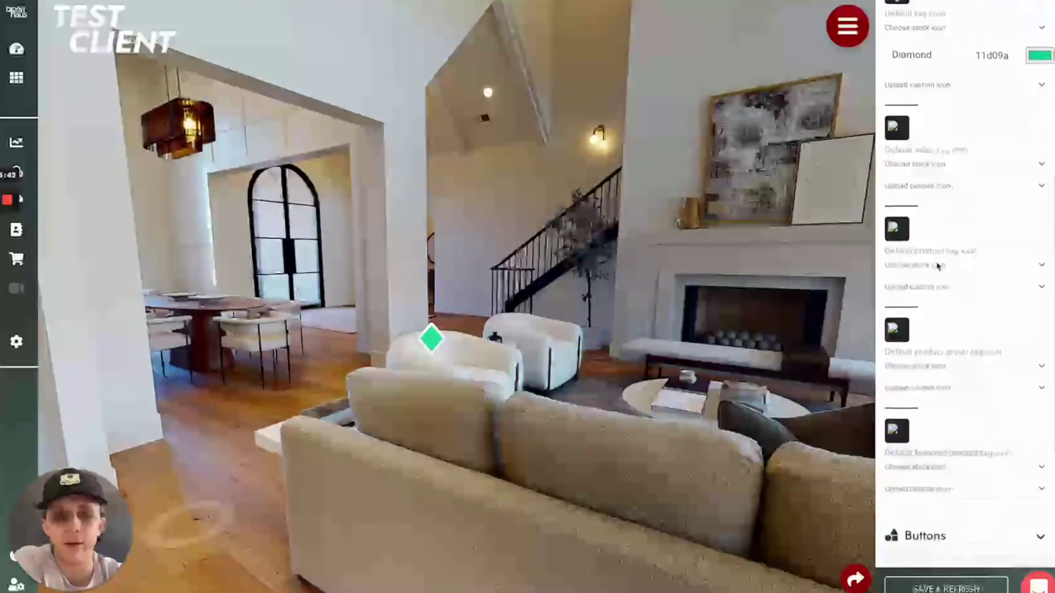
pyautogui.scroll(-1, 938, 266)
pyautogui.scroll(-1, 984, 252)
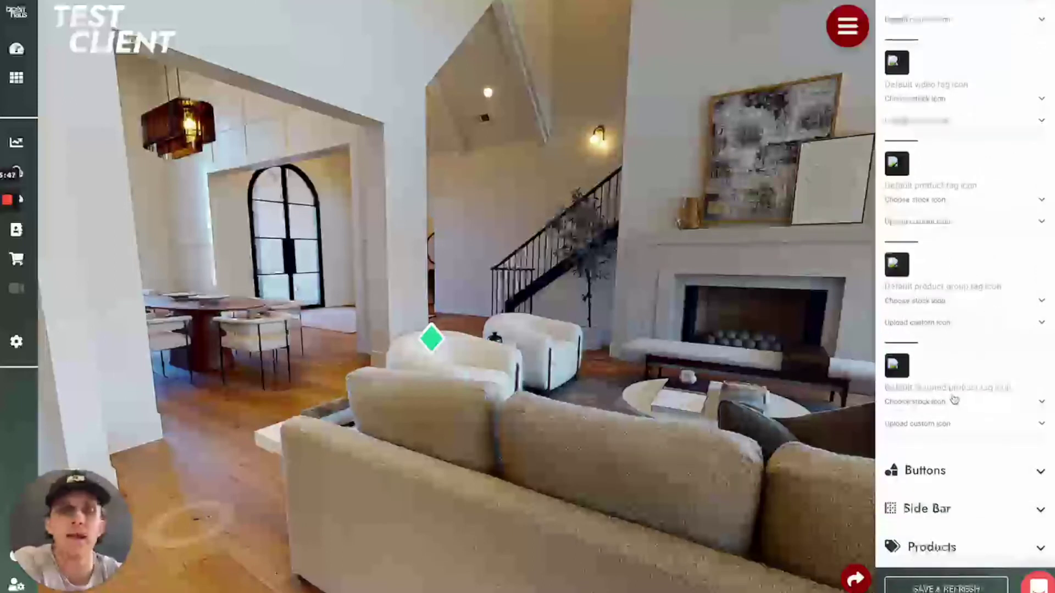
pyautogui.scroll(5, 952, 396)
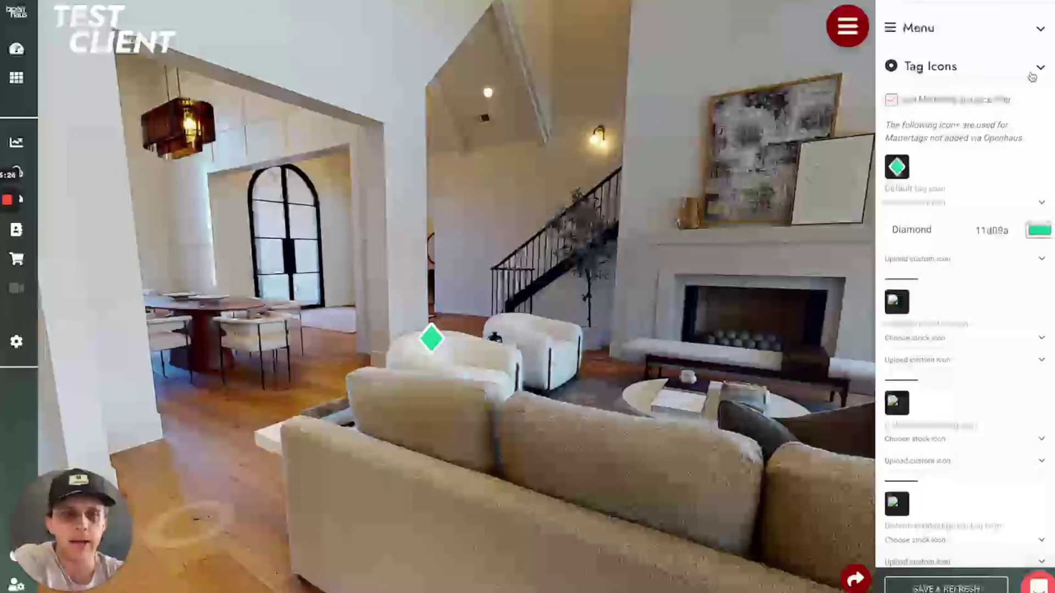
# Change the button style from Solid to Light and close the Buttons section.
pyautogui.click(1033, 70)
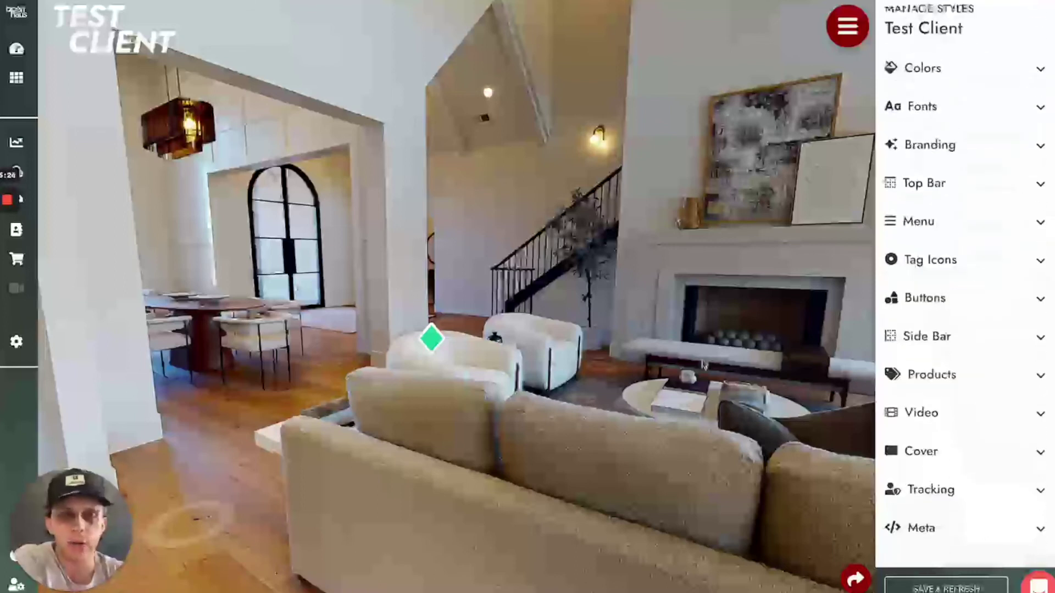
pyautogui.click(964, 307)
pyautogui.scroll(-2, 965, 306)
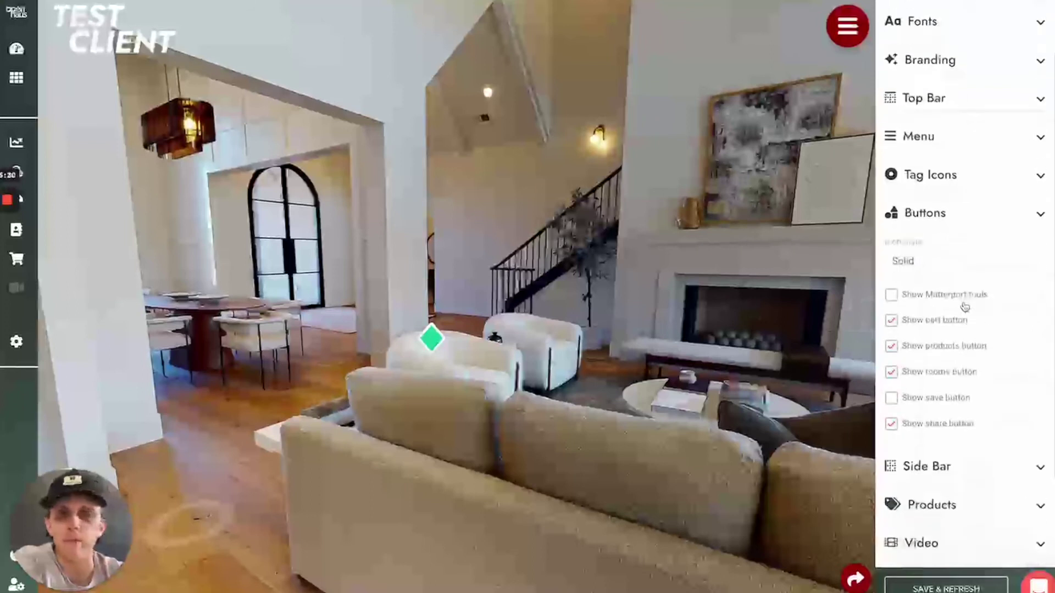
pyautogui.click(930, 267)
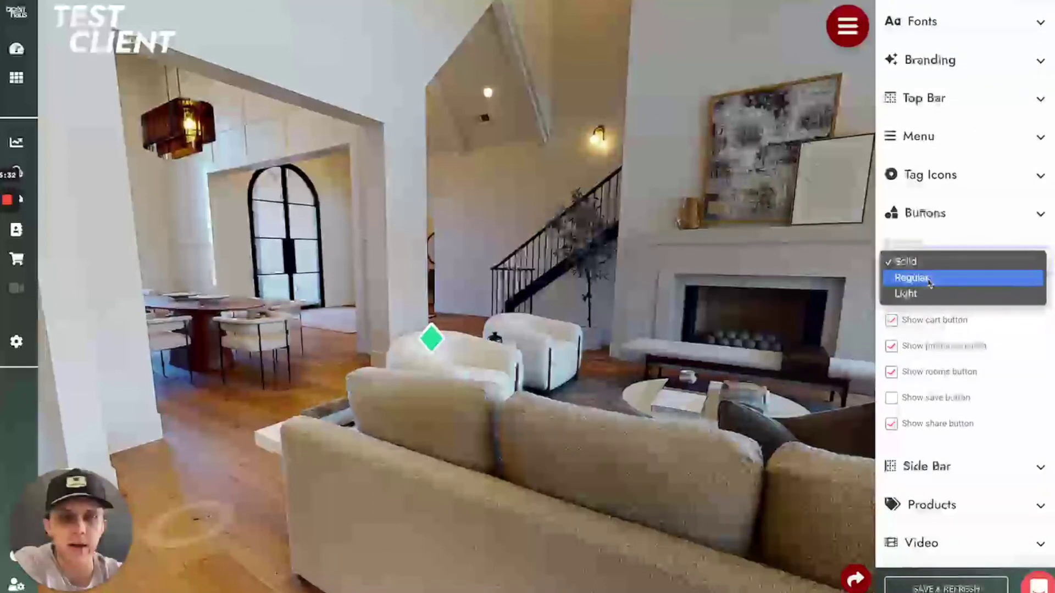
pyautogui.click(926, 294)
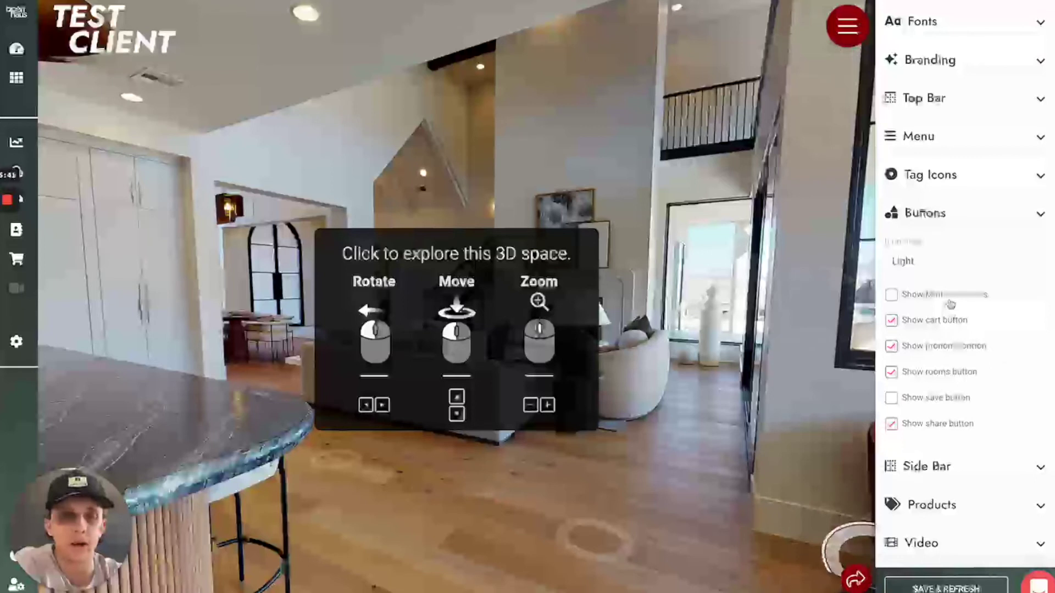
pyautogui.scroll(-1, 942, 286)
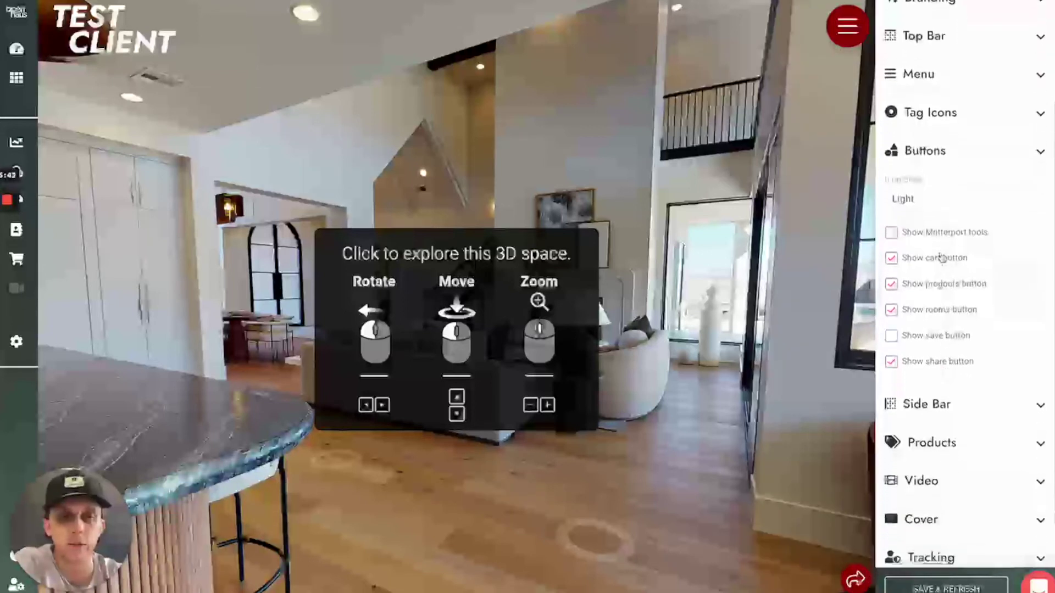
pyautogui.scroll(-1, 941, 319)
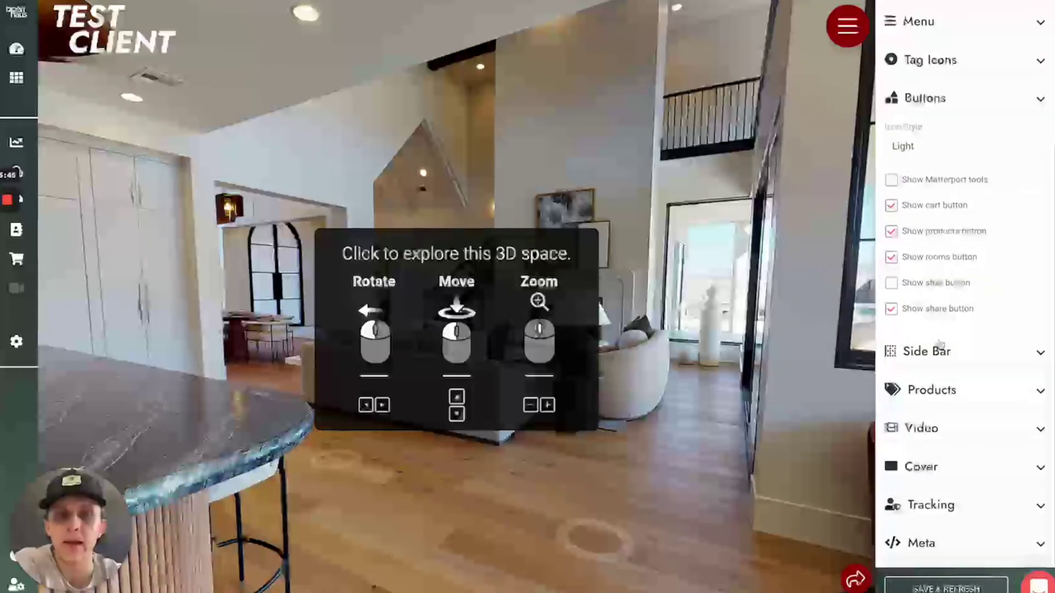
pyautogui.click(961, 107)
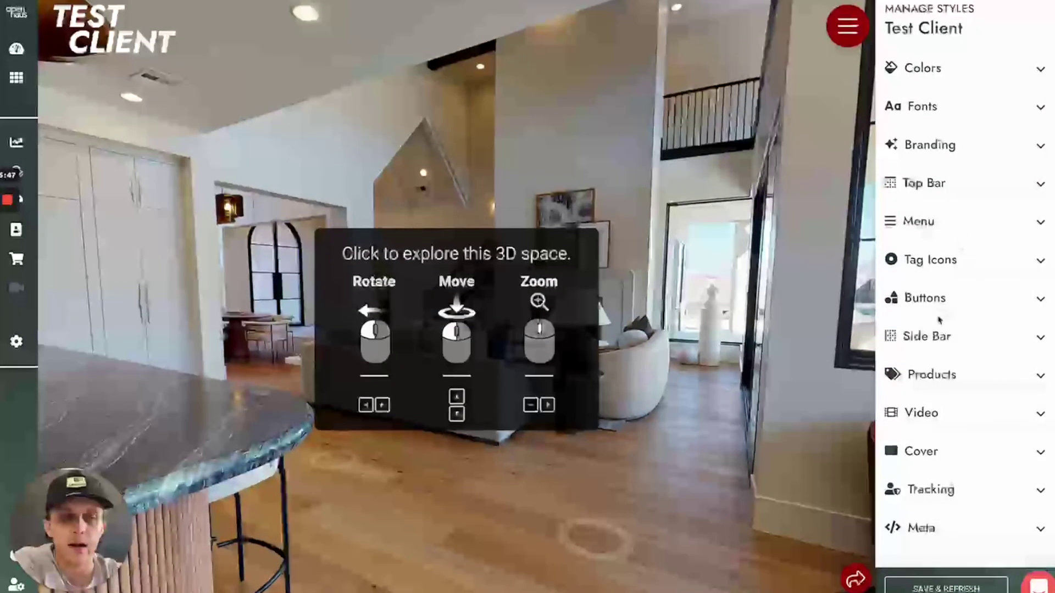
pyautogui.click(934, 335)
# Hide related spaces in the sidebar and try the 'Explore our House of Brands' heading.
pyautogui.click(569, 375)
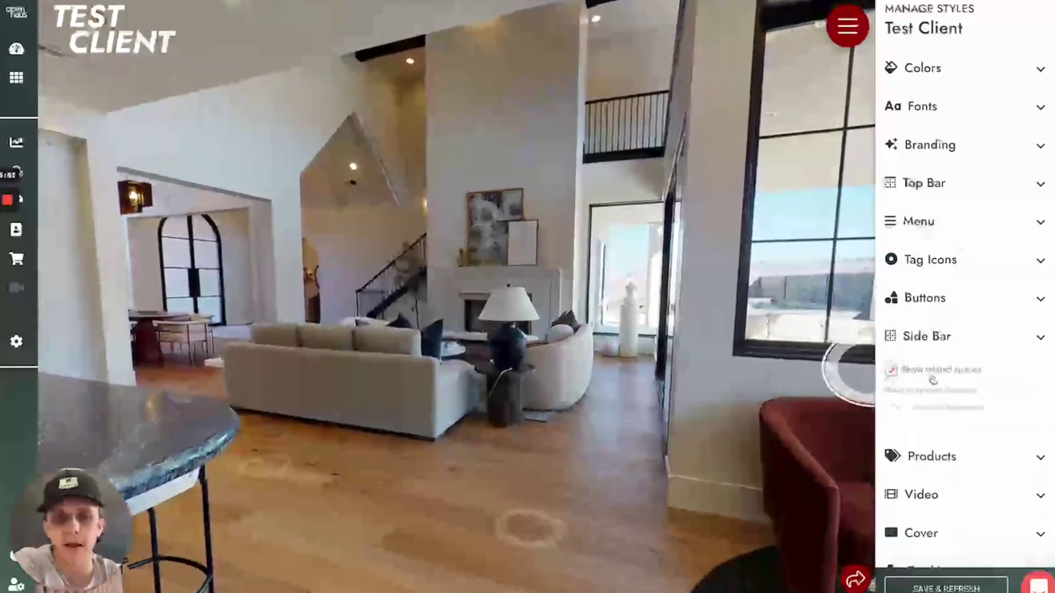
pyautogui.scroll(-1, 937, 358)
pyautogui.scroll(-2, 940, 340)
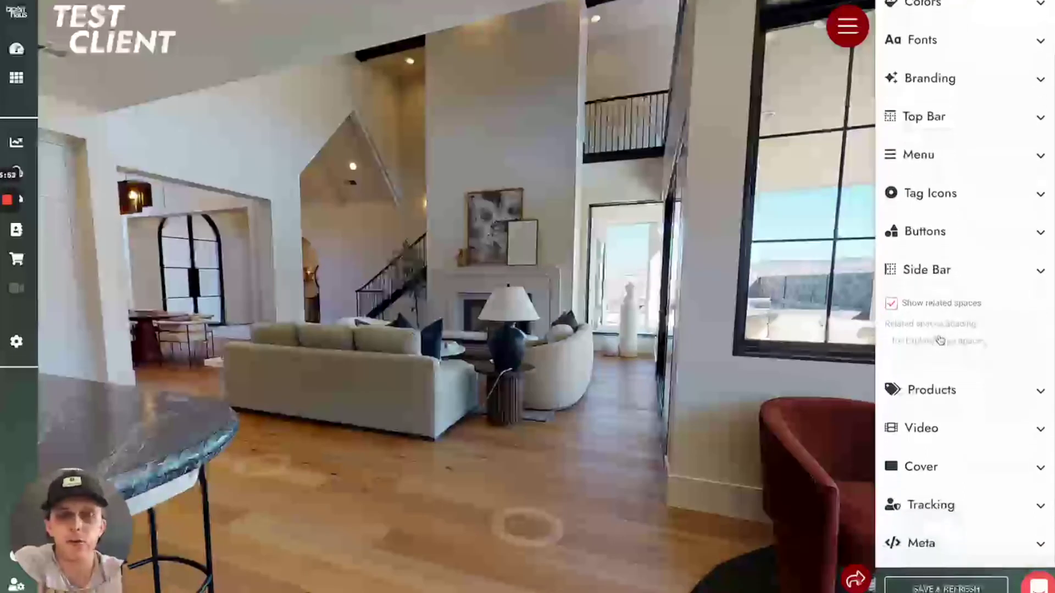
pyautogui.click(940, 303)
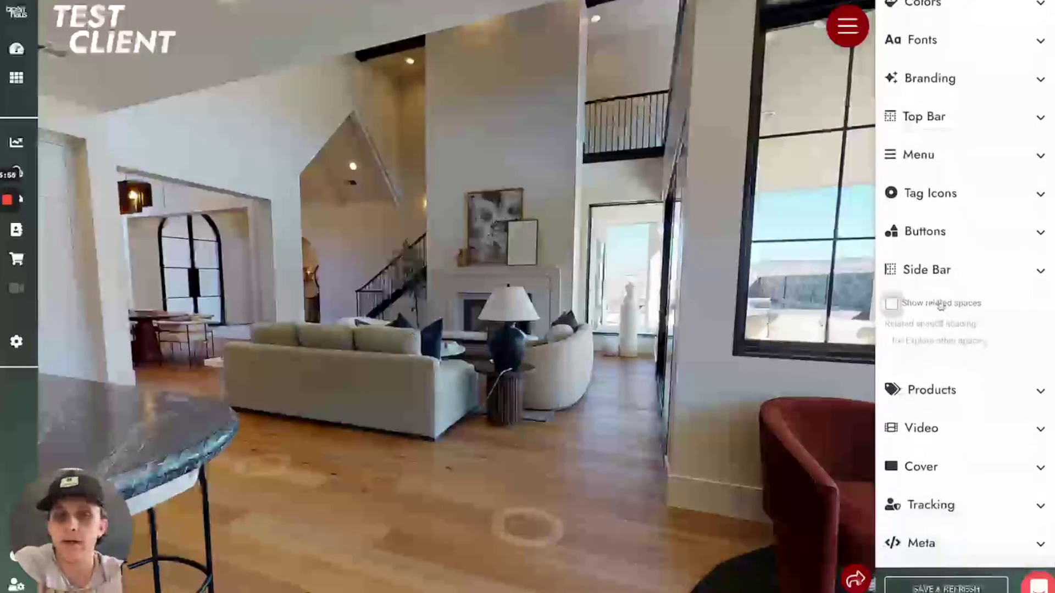
pyautogui.click(937, 342)
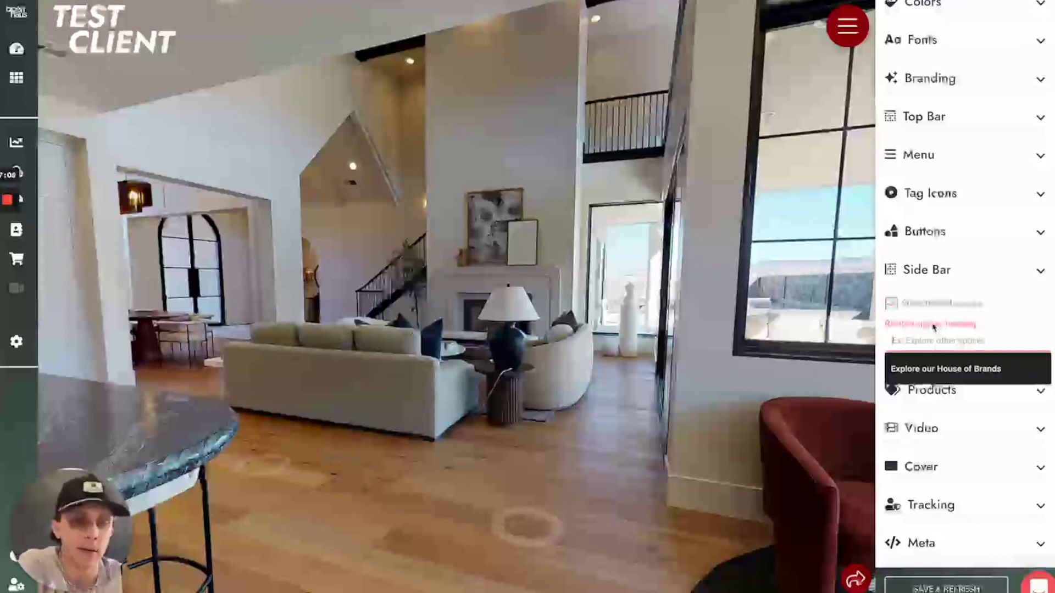
pyautogui.click(936, 367)
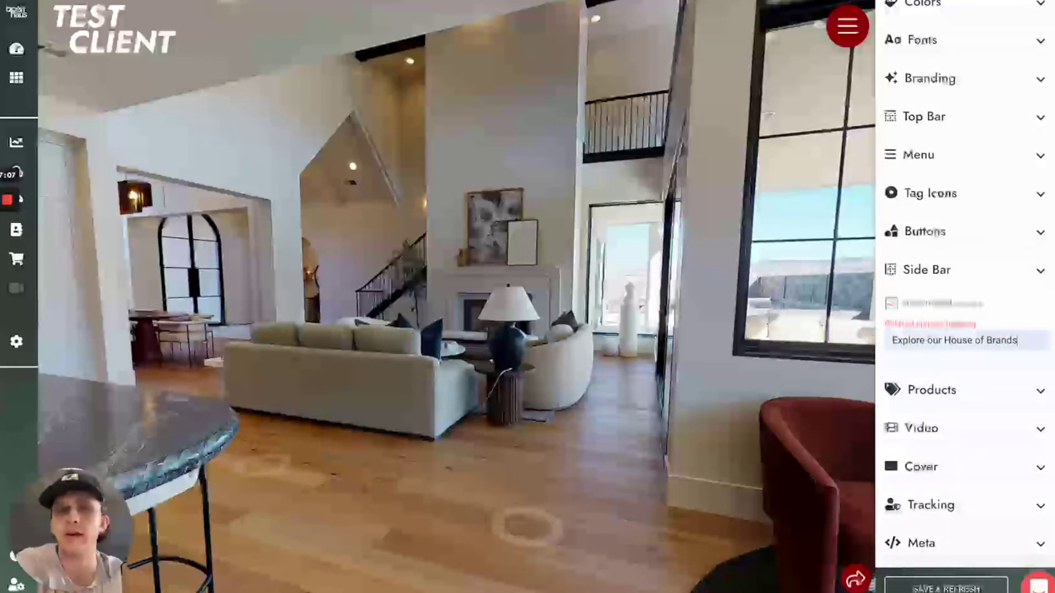
pyautogui.tripleClick(927, 341)
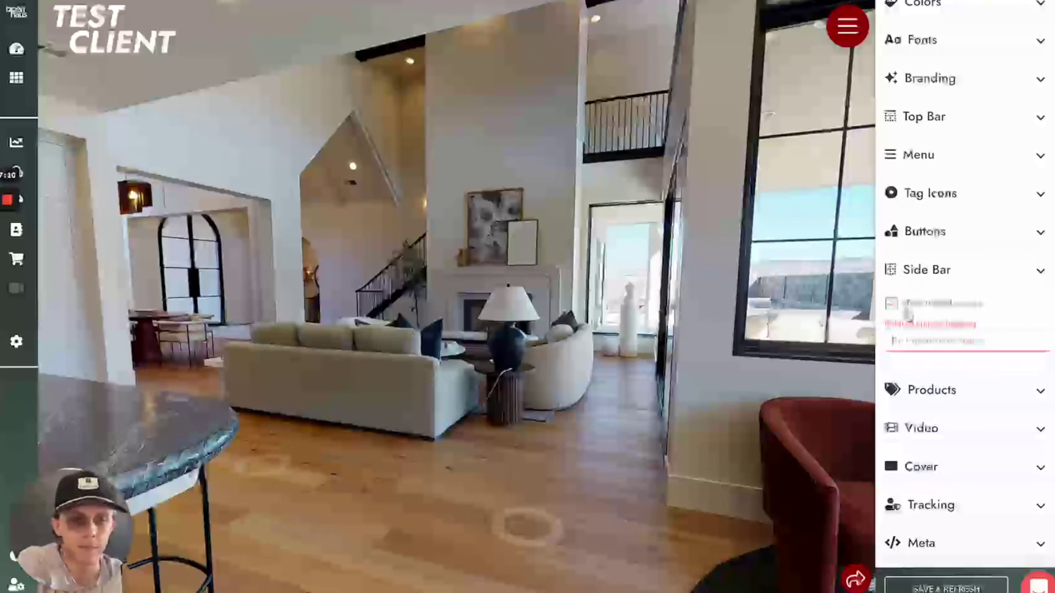
pyautogui.click(929, 272)
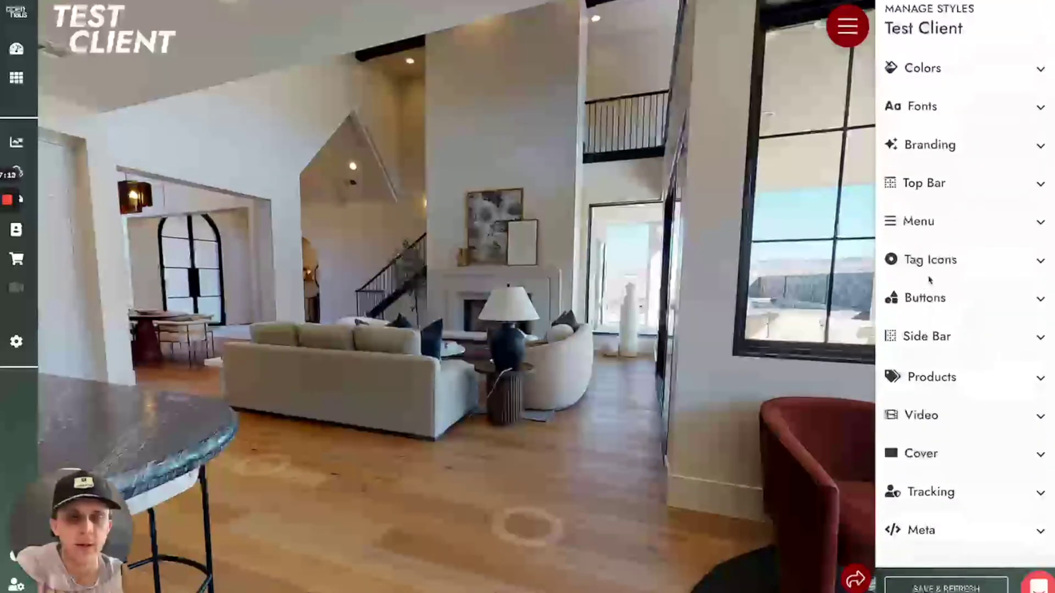
pyautogui.click(932, 379)
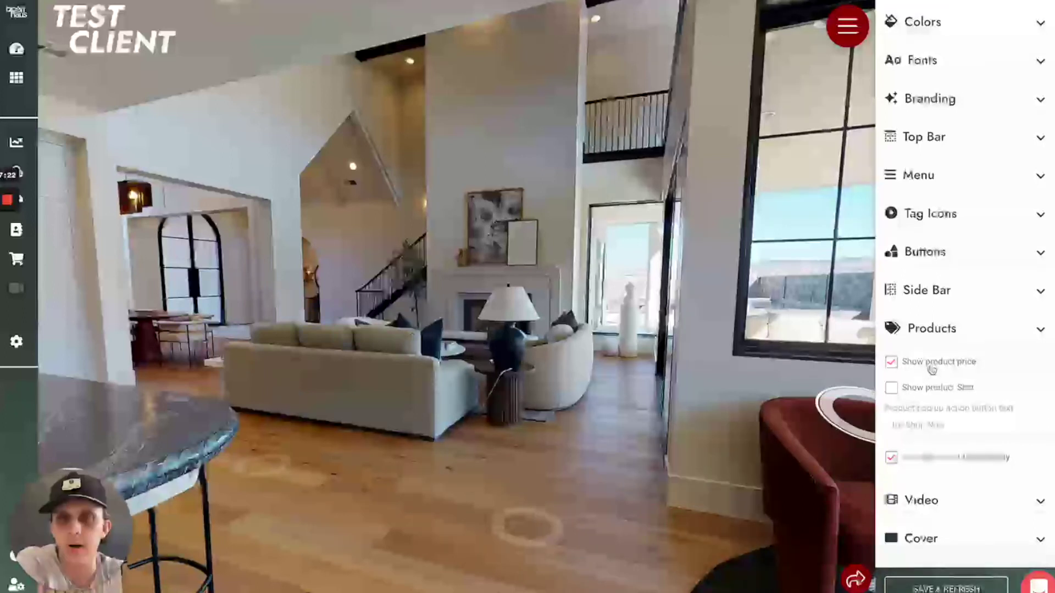
# Leave the product price and add-to-cart options as they are, then bring up the Video settings with Autoplay videos on.
pyautogui.scroll(-1, 935, 391)
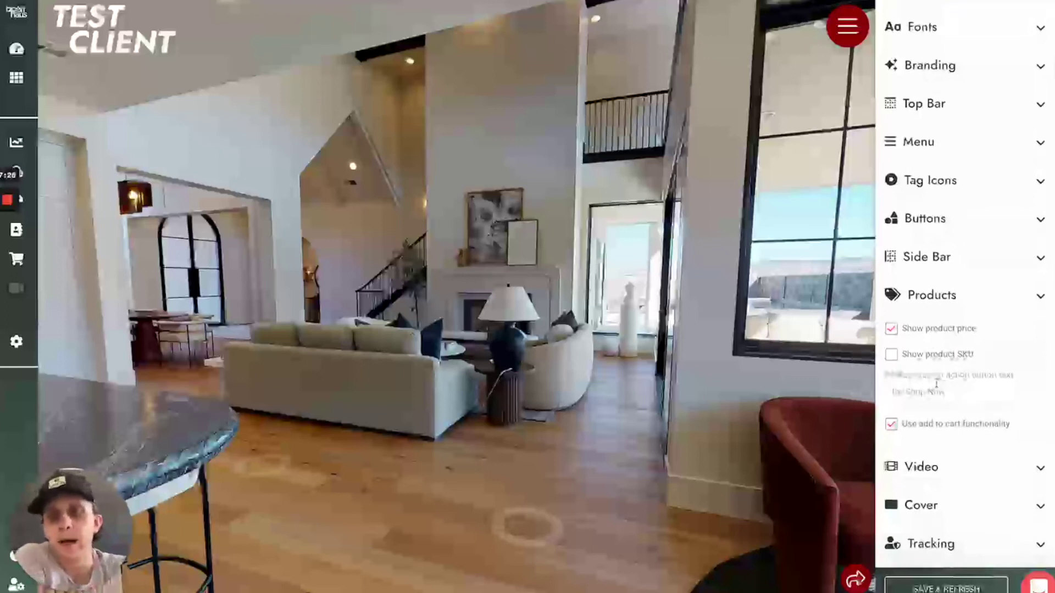
pyautogui.scroll(-1, 937, 384)
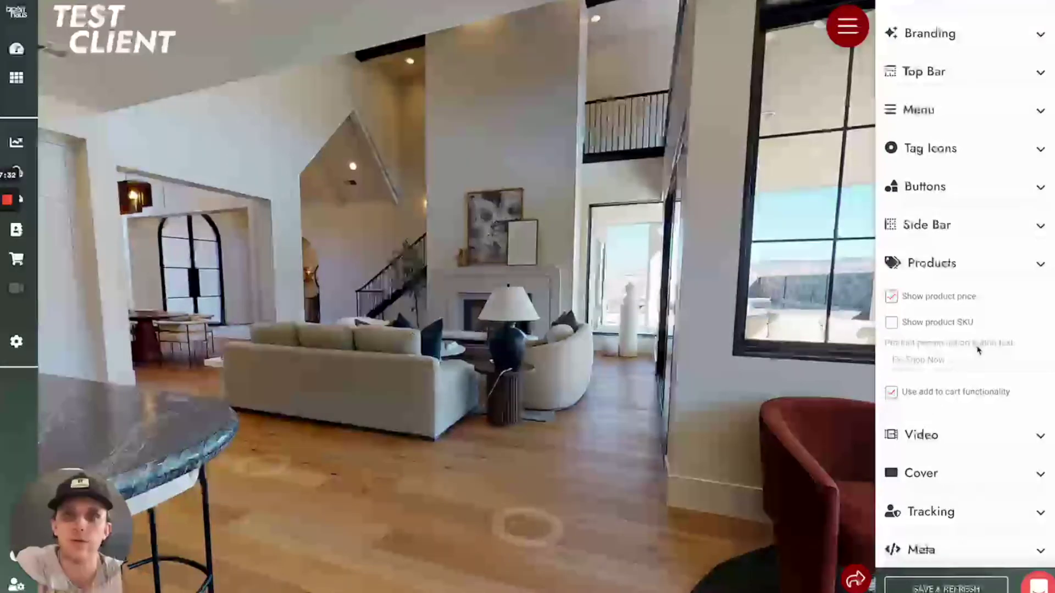
pyautogui.click(934, 263)
pyautogui.click(930, 416)
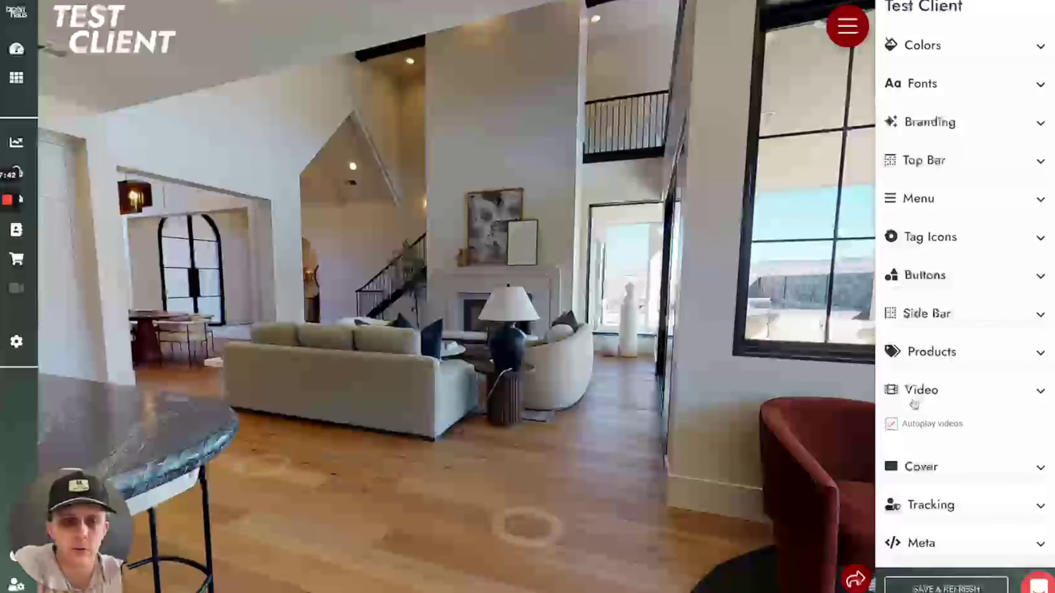
# Enable the Test Client Space welcome cover, save and refresh, then enter the tour.
pyautogui.click(916, 403)
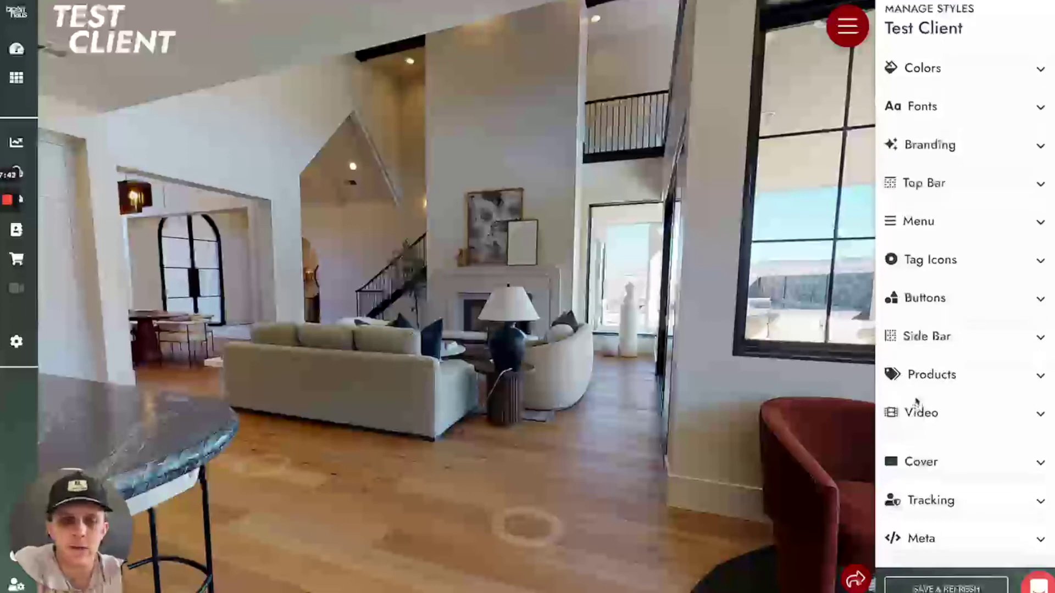
pyautogui.click(929, 448)
pyautogui.click(921, 465)
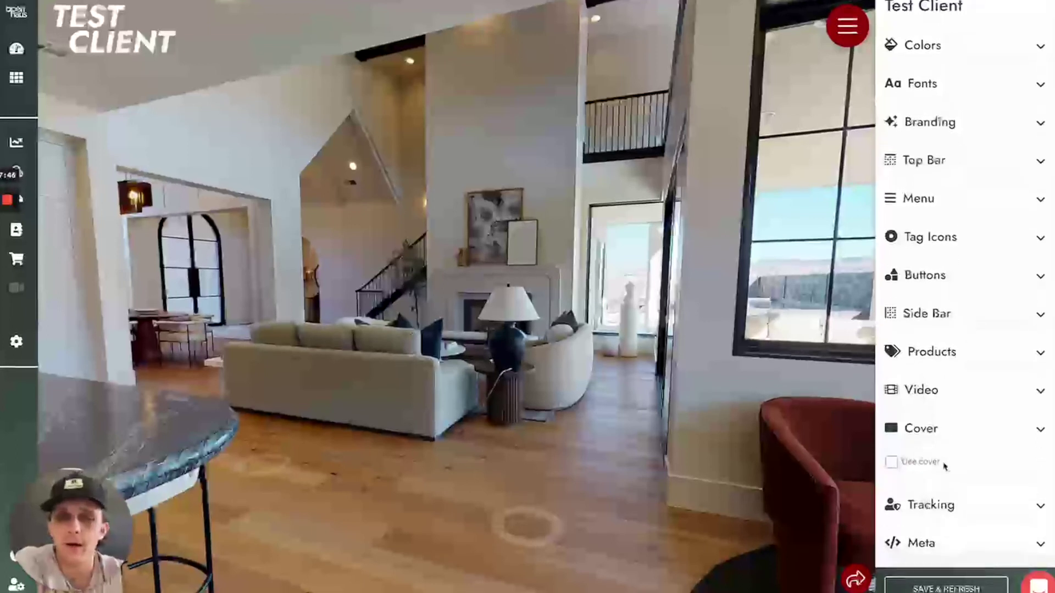
pyautogui.click(946, 587)
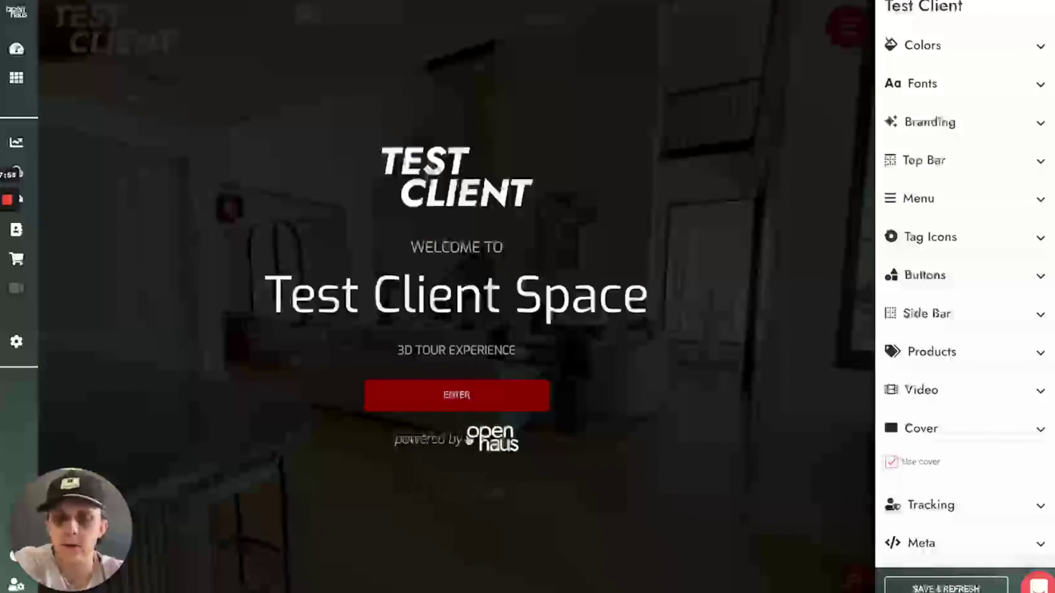
pyautogui.click(482, 406)
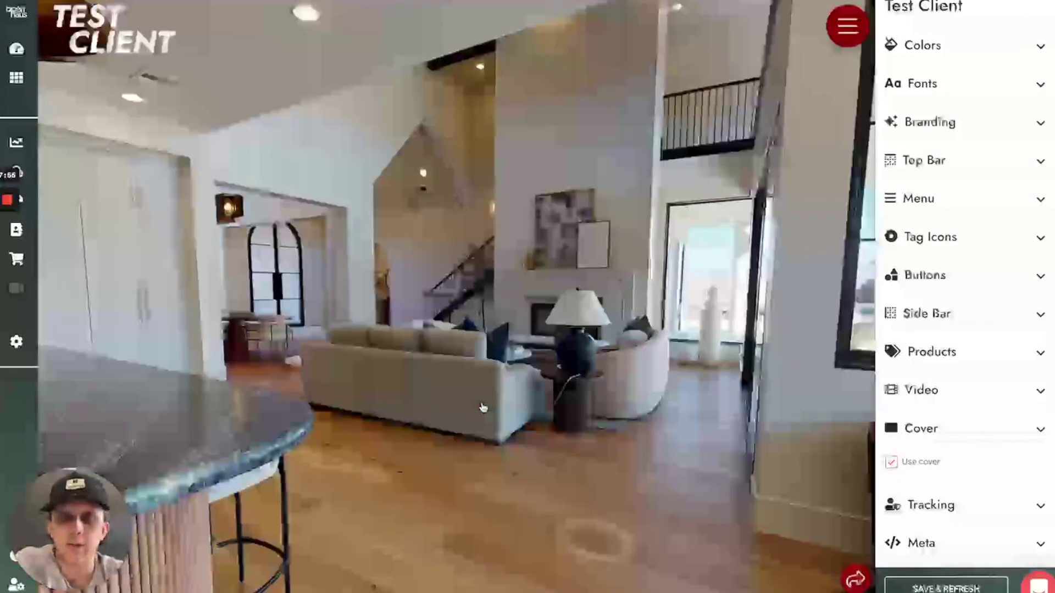
# Glance over the Tracking settings, then bring up the Meta settings.
pyautogui.click(934, 504)
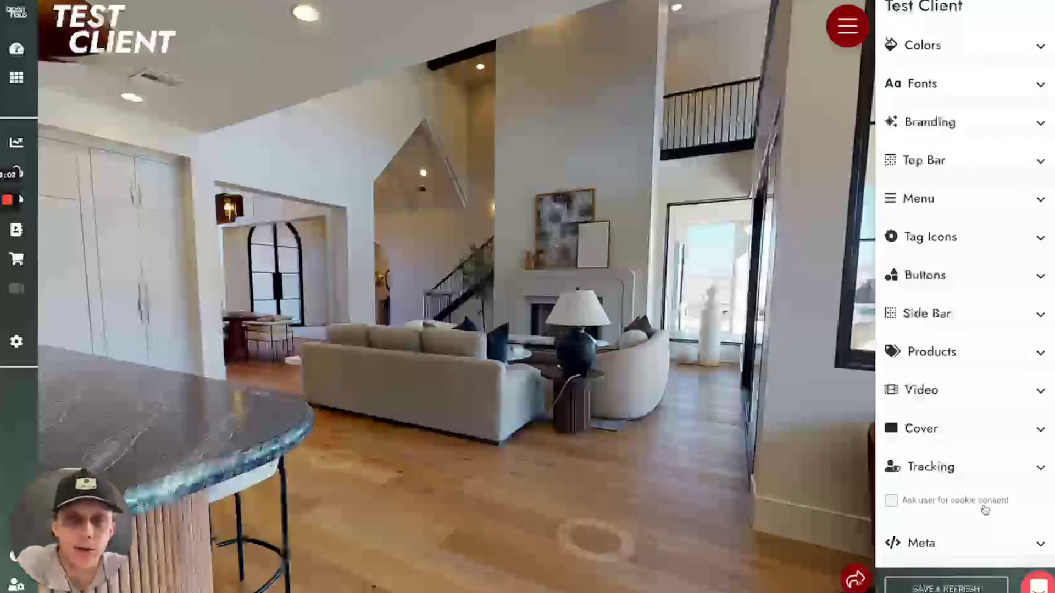
pyautogui.click(968, 470)
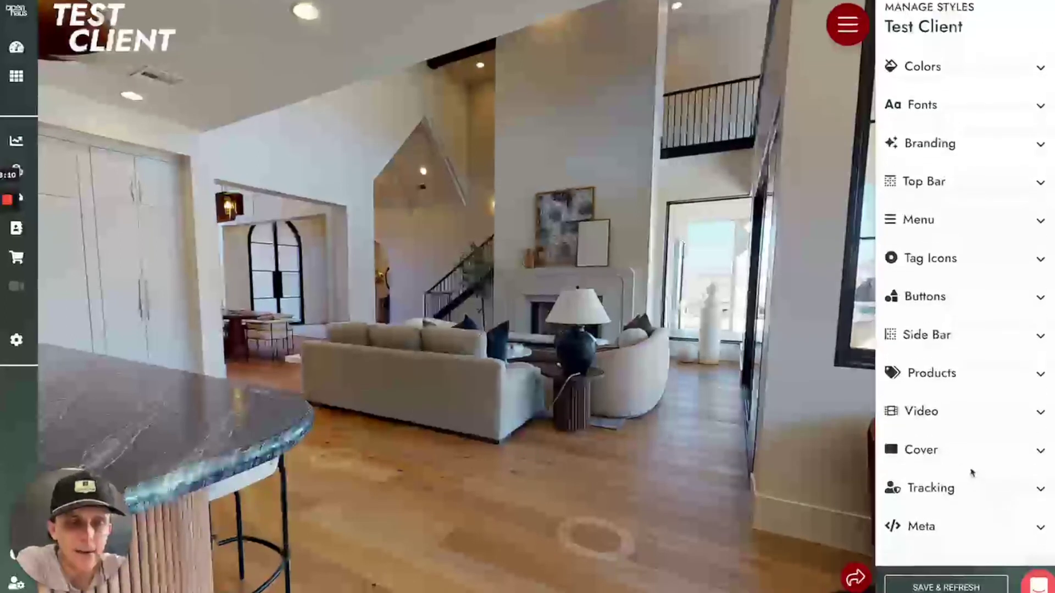
pyautogui.click(949, 529)
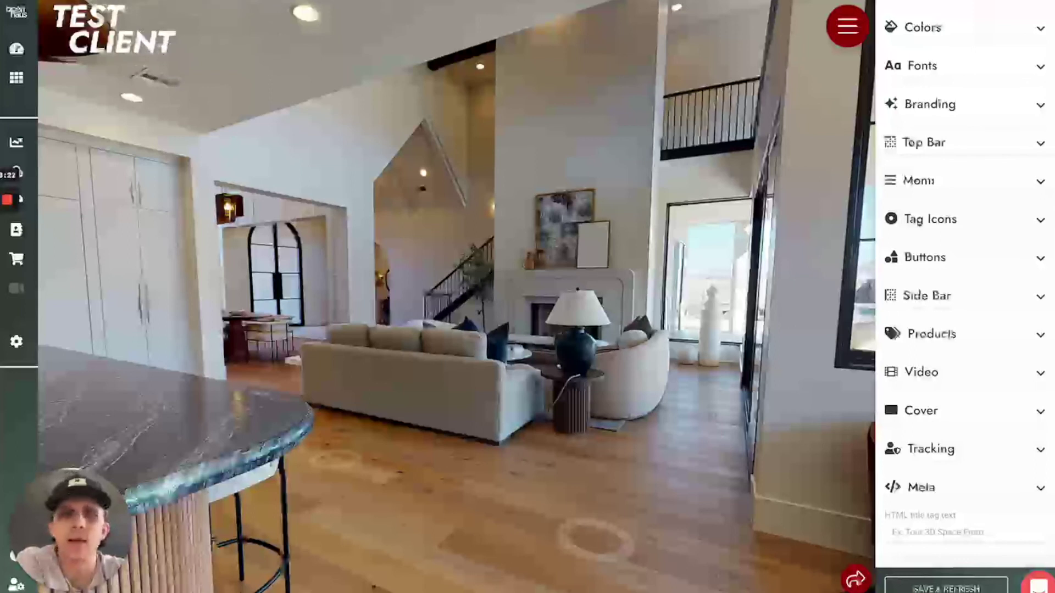
# Set the HTML title tag to 'Samsung - PCBC 2022' from autofill and save with refresh.
pyautogui.click(914, 531)
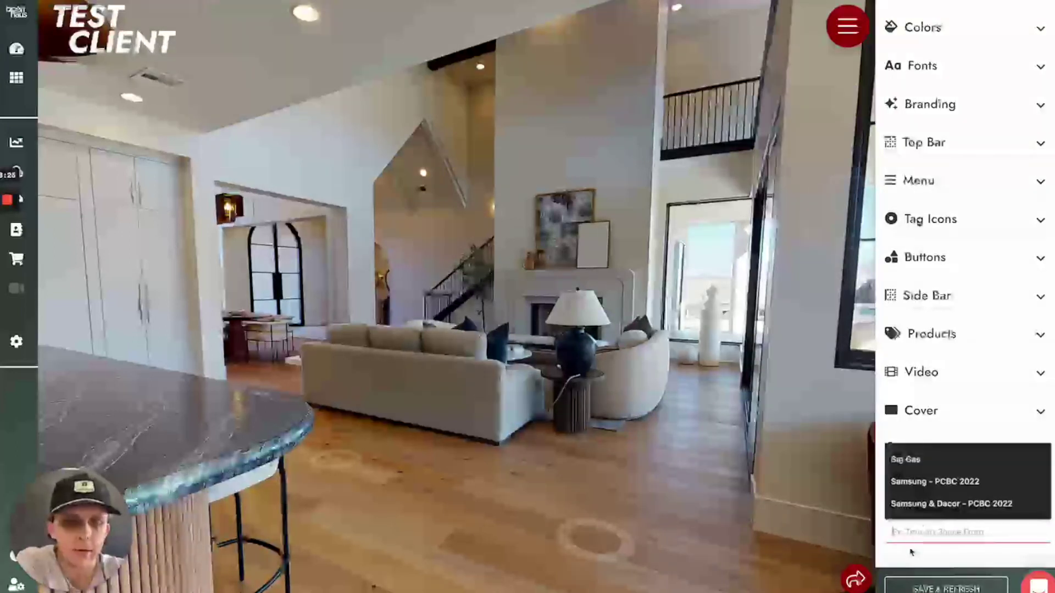
pyautogui.click(935, 482)
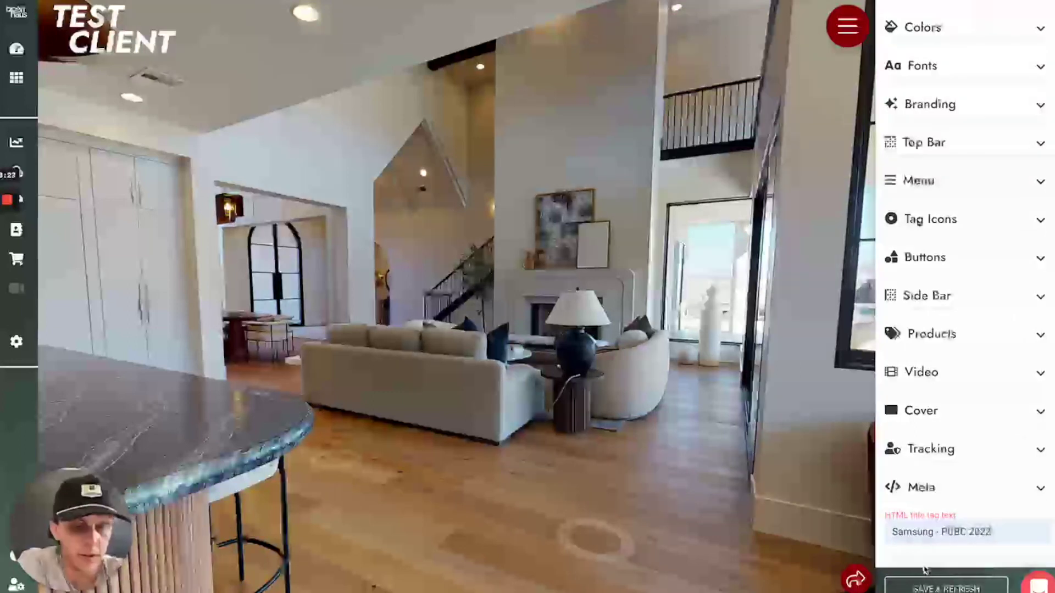
pyautogui.click(927, 587)
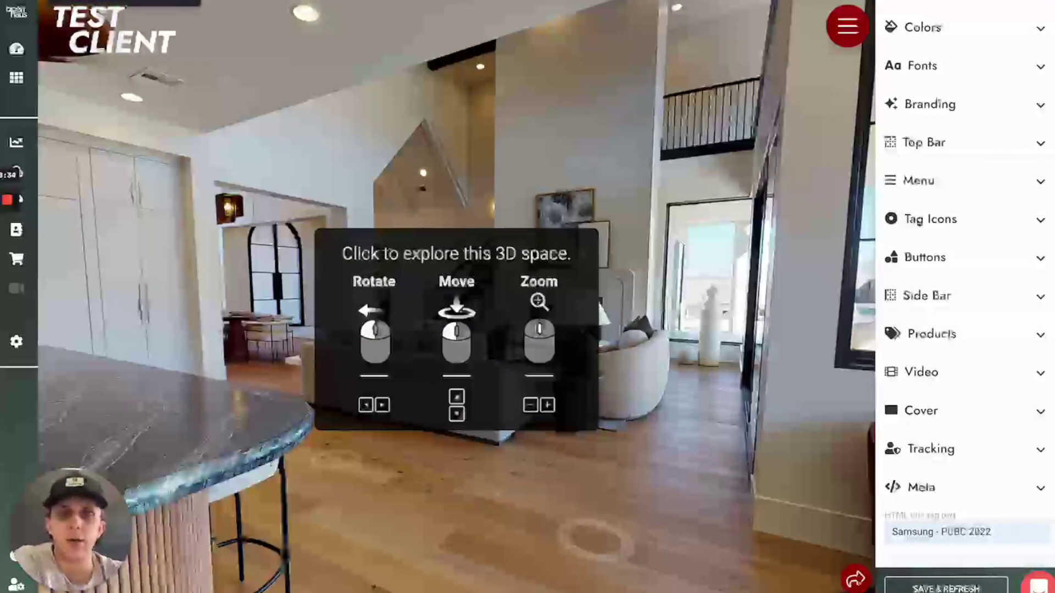
pyautogui.click(931, 550)
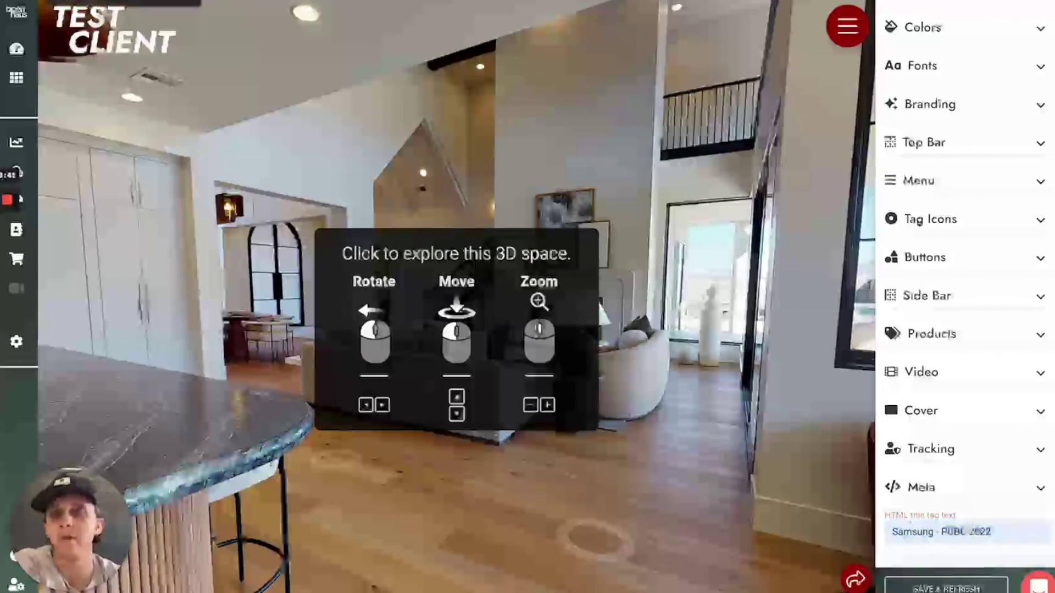
# Collapse the Meta settings and enter the 3D tour toward the living room.
pyautogui.click(989, 542)
pyautogui.click(952, 495)
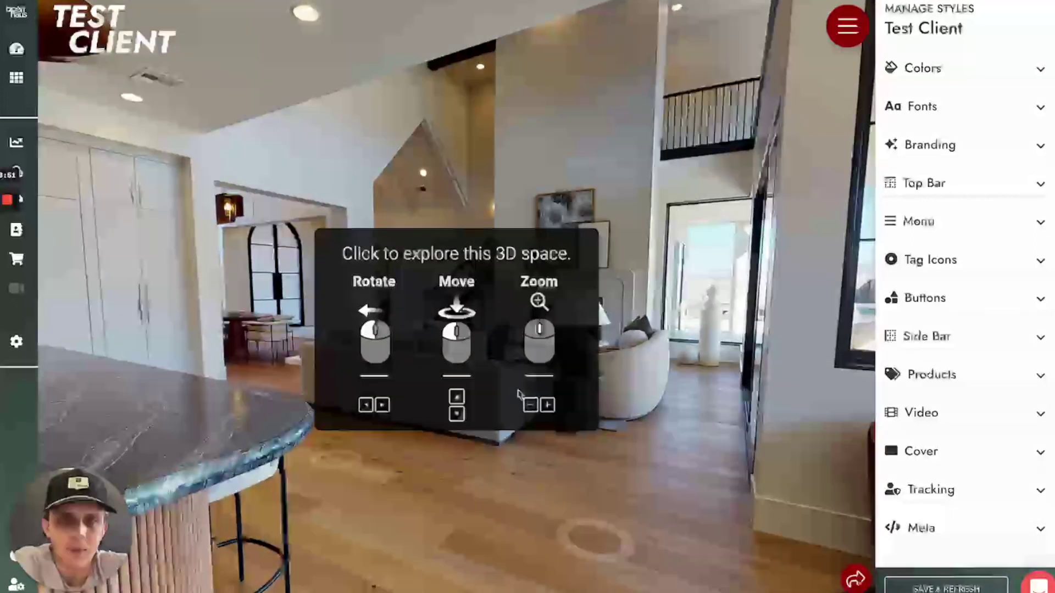
pyautogui.click(518, 392)
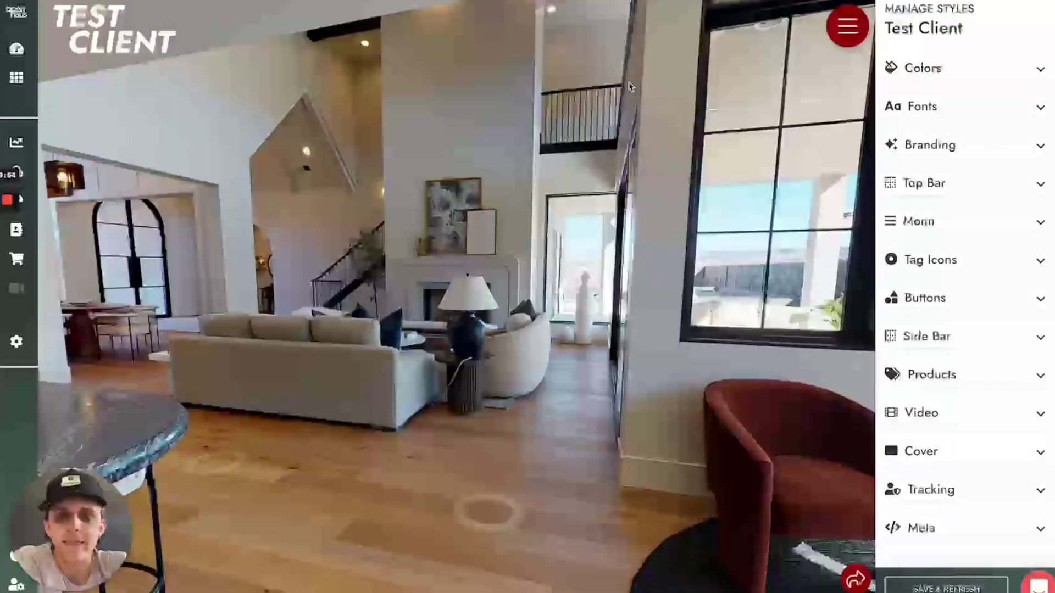